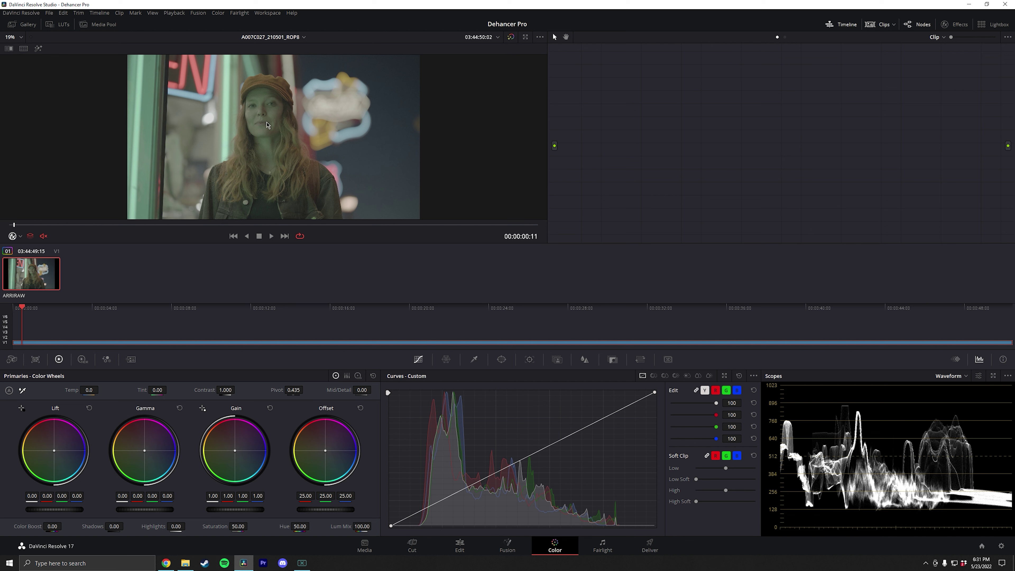
# - Add three serial nodes and label the first two corr and cst
pyautogui.hotkey('alt', 's')
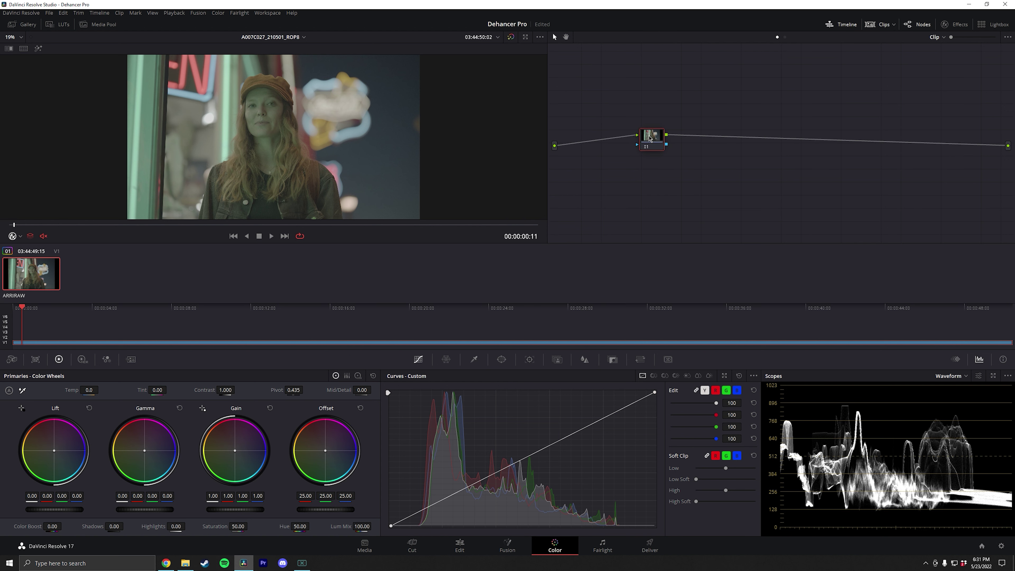
pyautogui.hotkey('alt', 's')
pyautogui.hotkey('alt', 's')
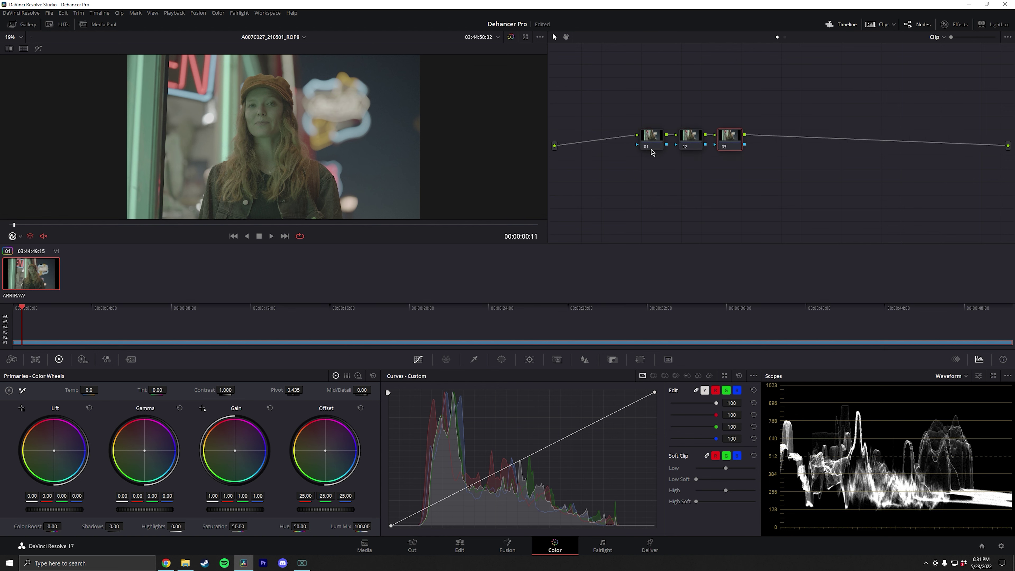
pyautogui.click(652, 137)
pyautogui.rightClick(665, 146)
pyautogui.click(672, 152)
pyautogui.click(690, 135)
pyautogui.rightClick(695, 138)
pyautogui.click(707, 154)
# - Label the third node dehancer and bring up the Color Management project settings
pyautogui.click(729, 136)
pyautogui.rightClick(733, 142)
pyautogui.click(744, 159)
pyautogui.press('Return')
pyautogui.click(1001, 548)
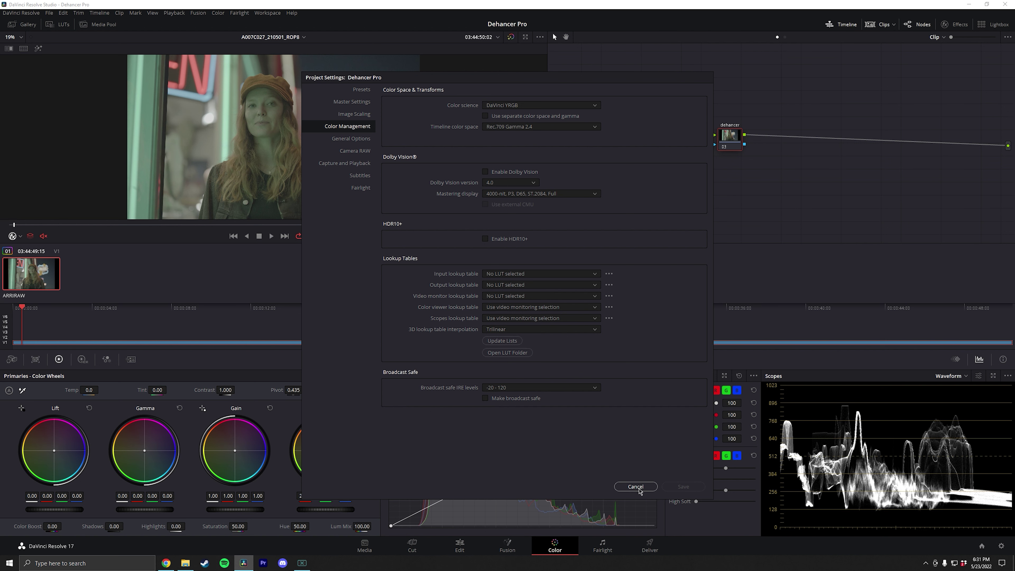
# - Close Project Settings and apply Color Space Transform to the cst node
pyautogui.click(636, 486)
pyautogui.click(688, 138)
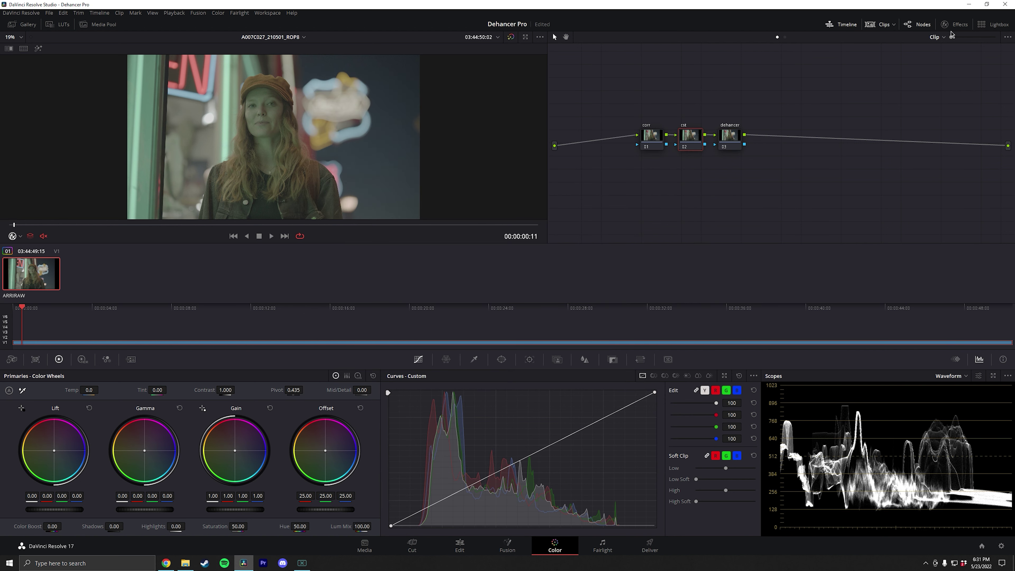
pyautogui.click(958, 25)
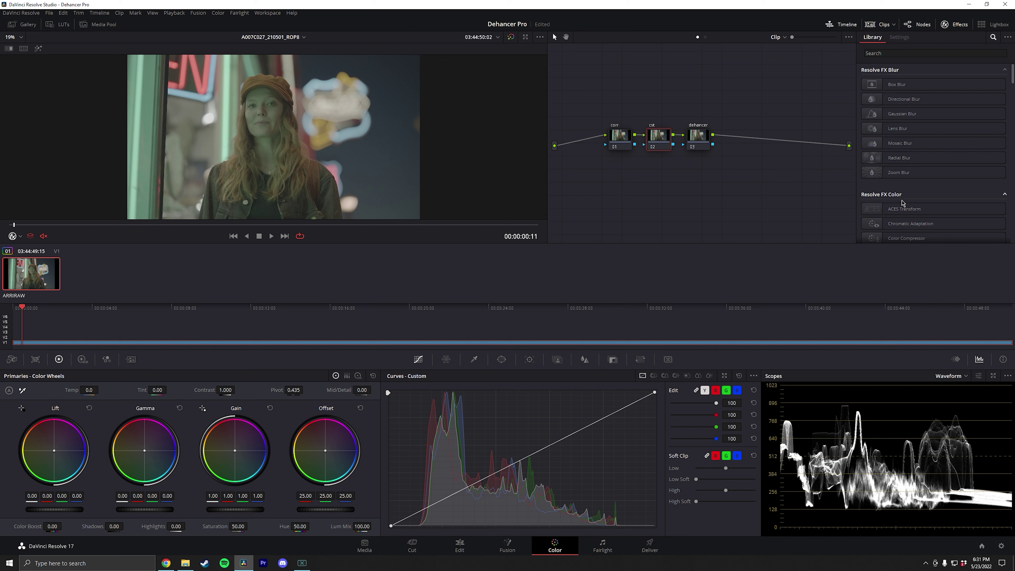
pyautogui.scroll(-1, 922, 212)
pyautogui.moveTo(923, 227); pyautogui.dragTo(663, 140)
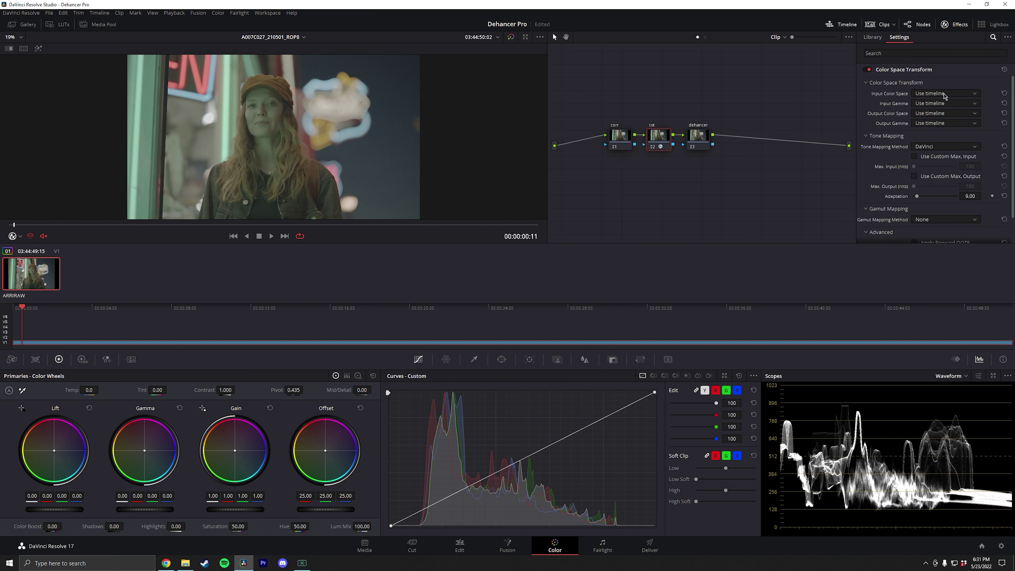
# - Set the transform's input to ARRI Alexa colour space and ARRI LogC gamma
pyautogui.click(941, 94)
pyautogui.click(923, 130)
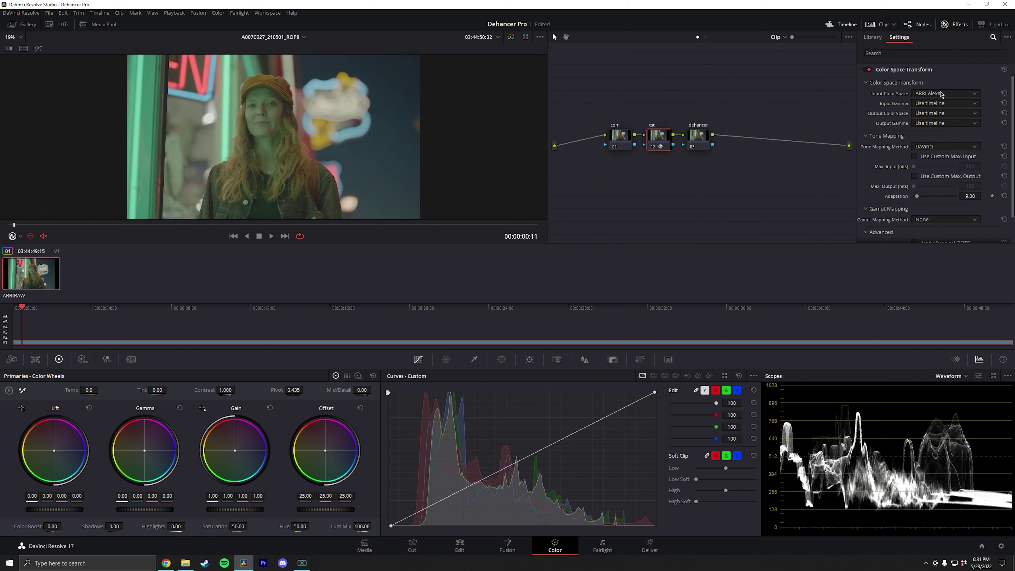
pyautogui.click(942, 105)
pyautogui.click(923, 148)
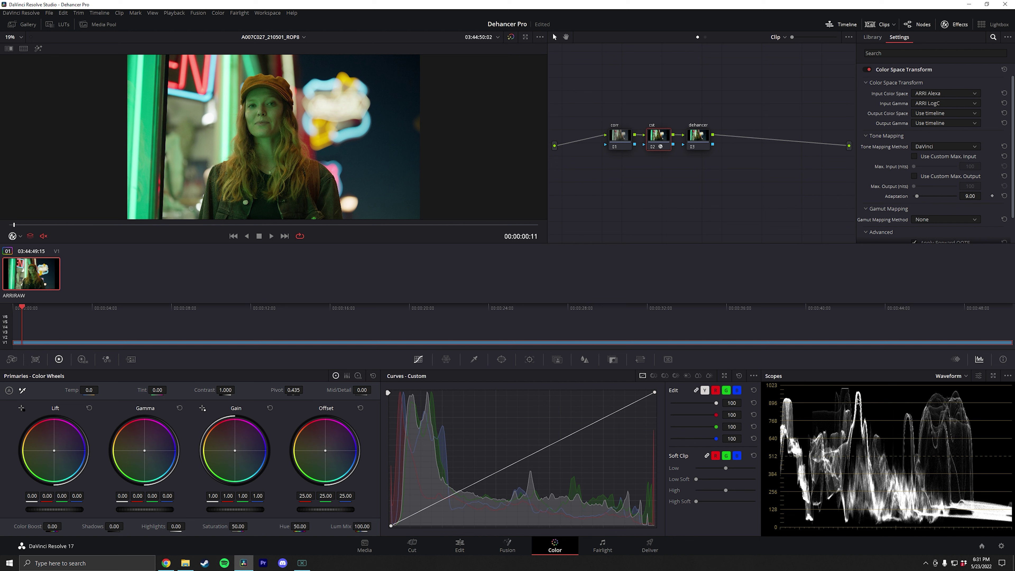
# - Try a slight shadow lift on the corr node, then undo it
pyautogui.click(618, 136)
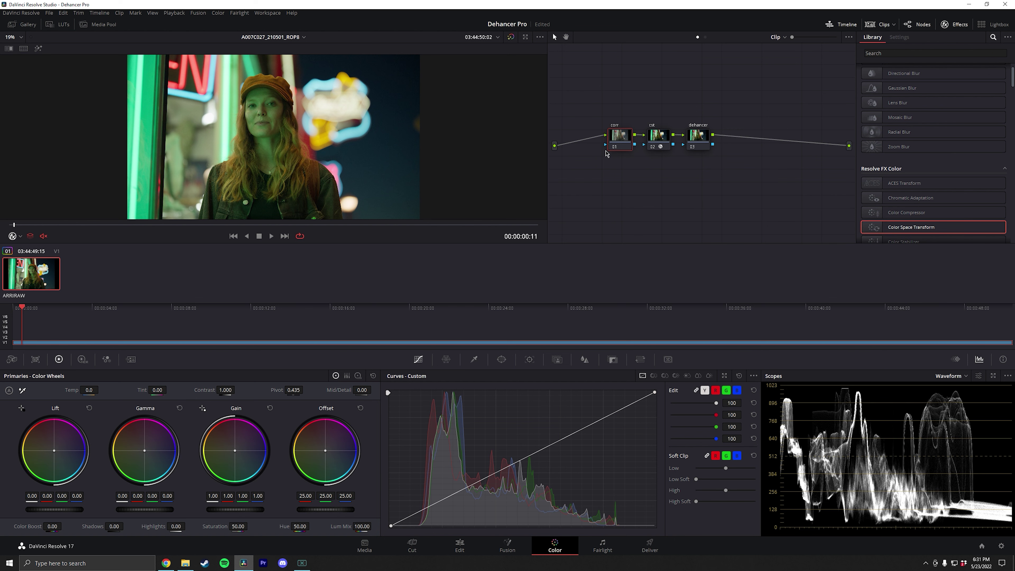
pyautogui.moveTo(57, 510); pyautogui.dragTo(60, 509)
pyautogui.hotkey('ctrl', 'z')
# - Search 'deh' in Effects and apply Dehancer Pro to the dehancer node
pyautogui.click(913, 54)
pyautogui.click(704, 139)
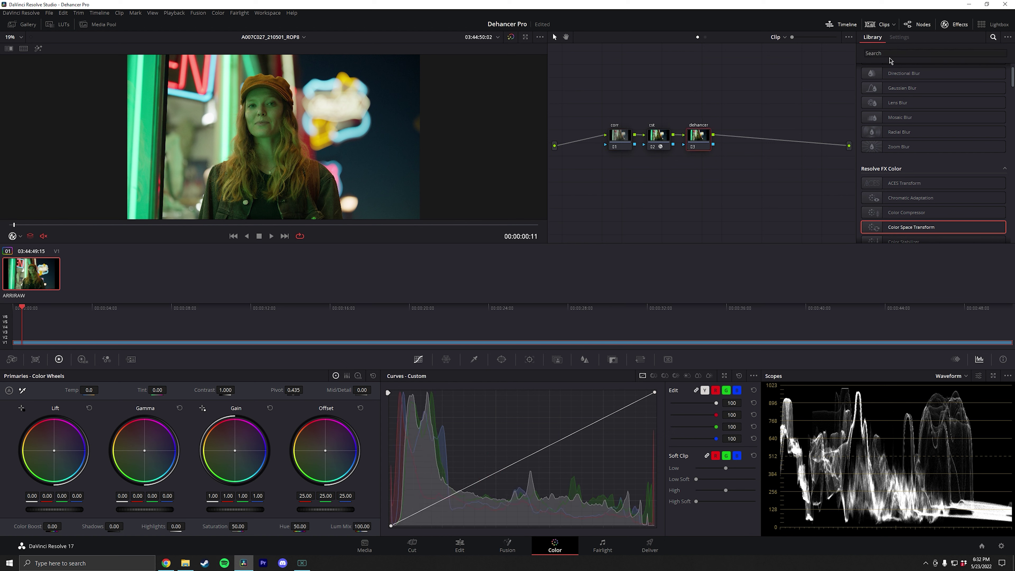
pyautogui.click(891, 55)
pyautogui.write('deh')
pyautogui.moveTo(907, 120); pyautogui.dragTo(699, 138)
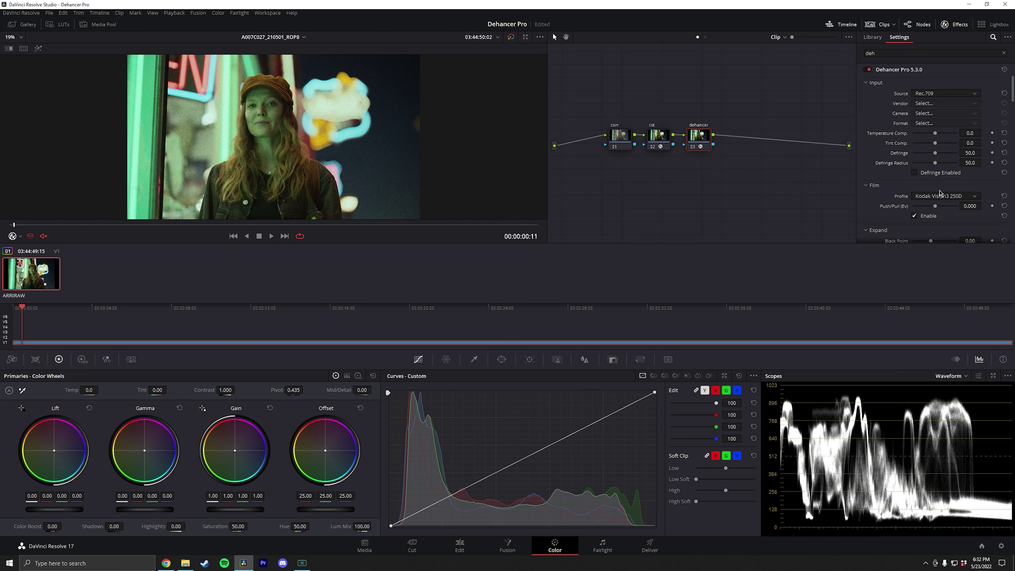
# - Review Dehancer's settings and keep the source colour space on Rec.709
pyautogui.scroll(-10, 961, 195)
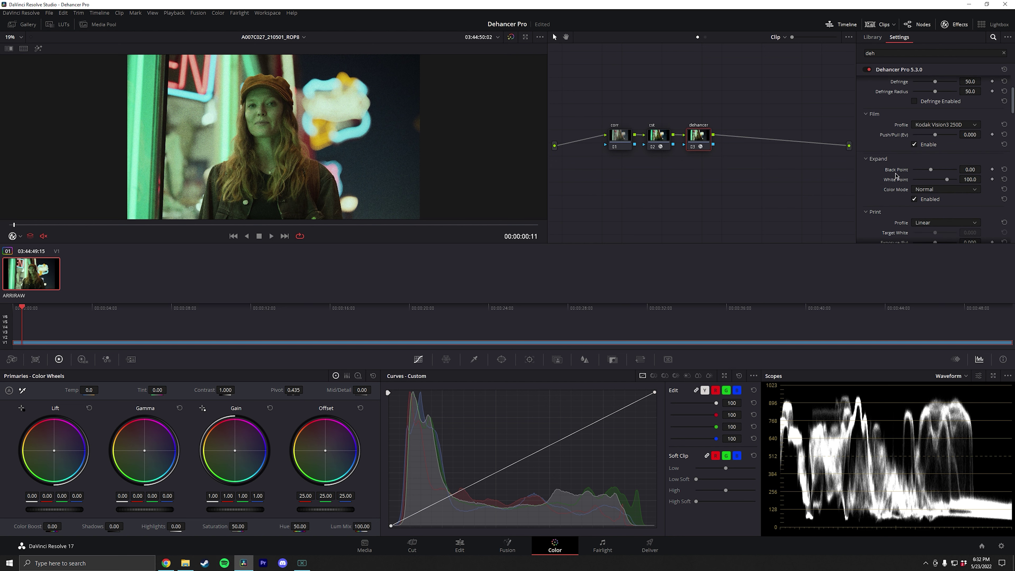
pyautogui.scroll(-3, 887, 176)
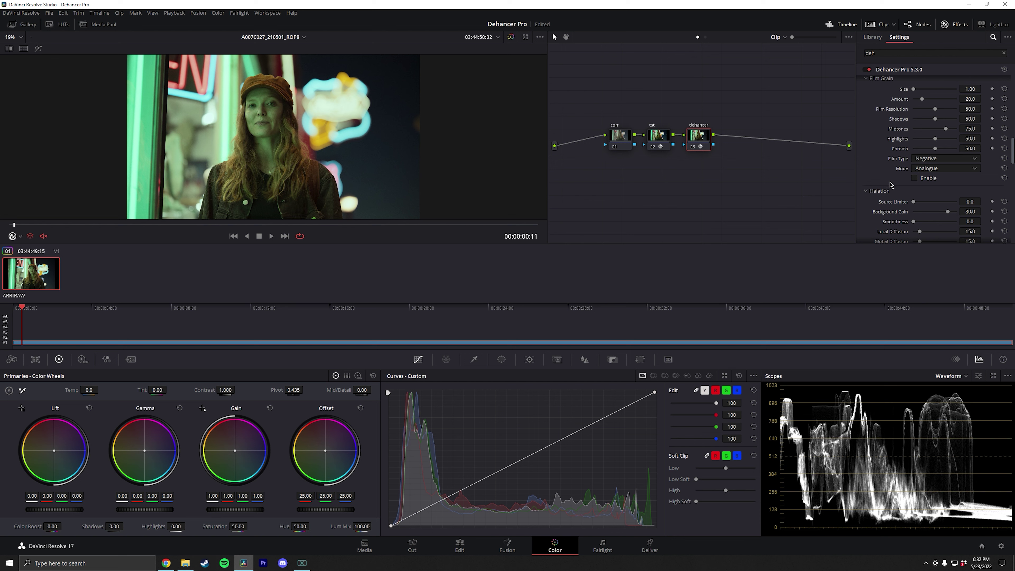
pyautogui.scroll(13, 889, 185)
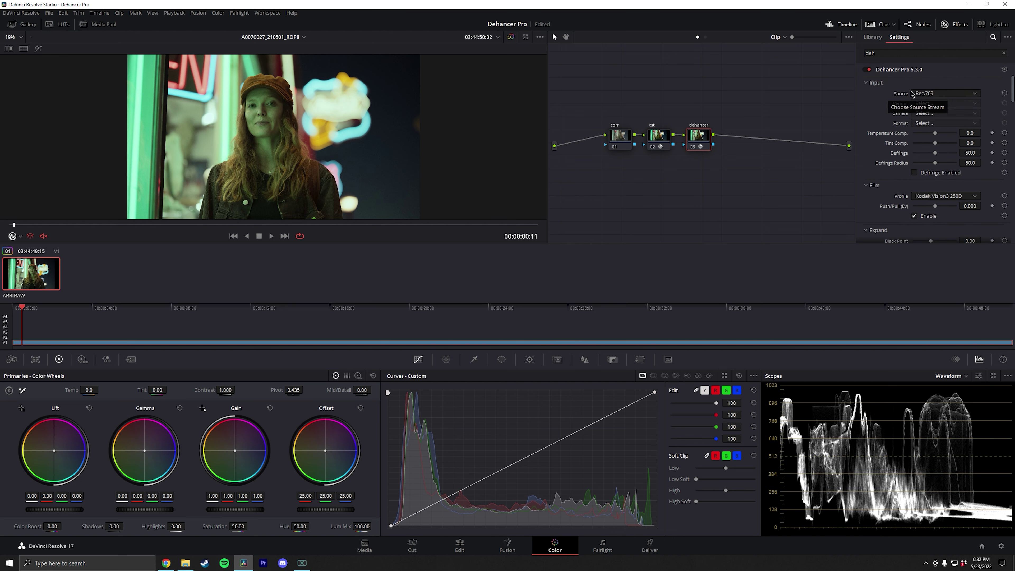
pyautogui.click(936, 95)
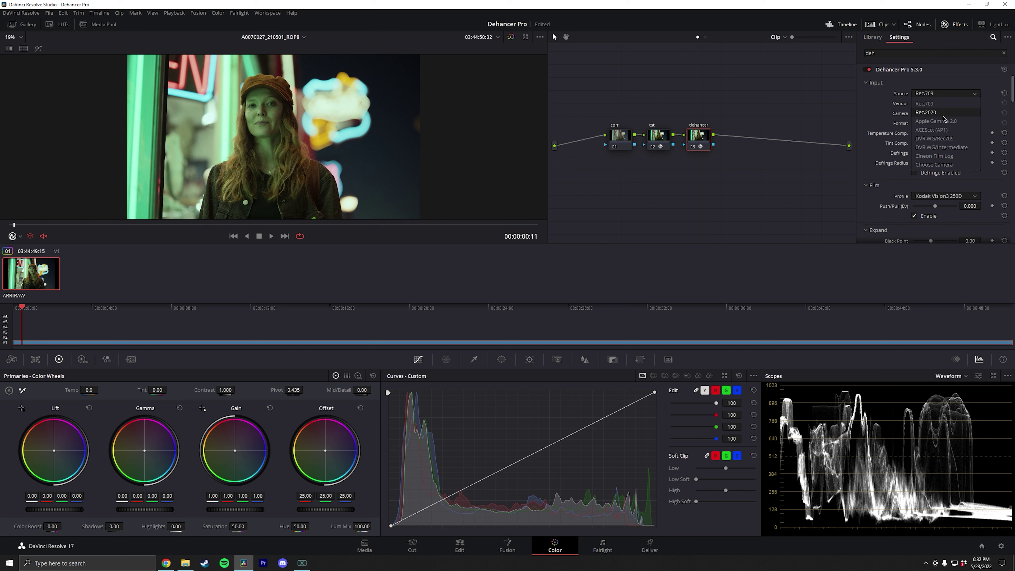
pyautogui.click(945, 96)
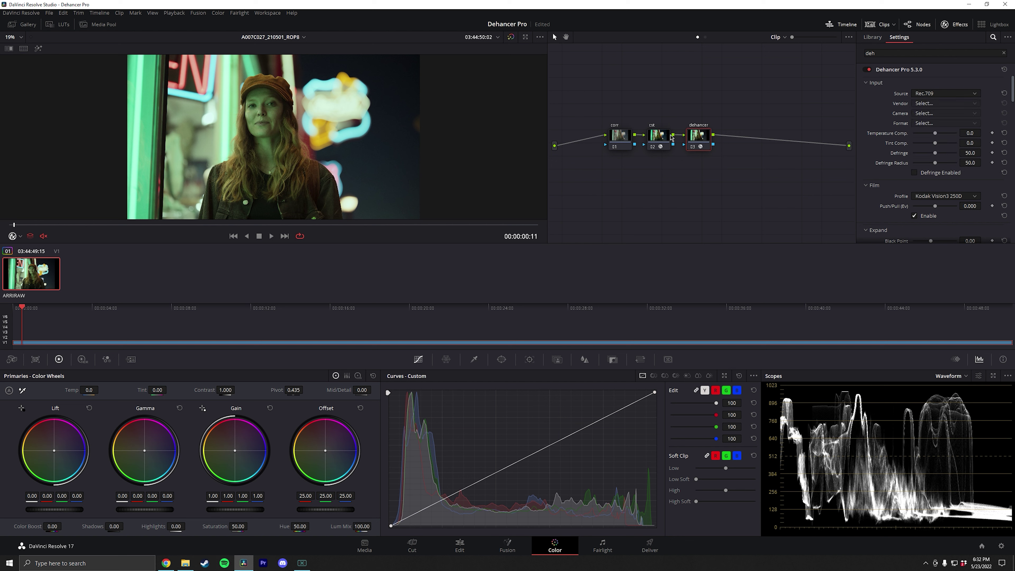
# - Nudge the cst node slightly lower in the node graph
pyautogui.click(657, 139)
pyautogui.moveTo(663, 144); pyautogui.dragTo(703, 149)
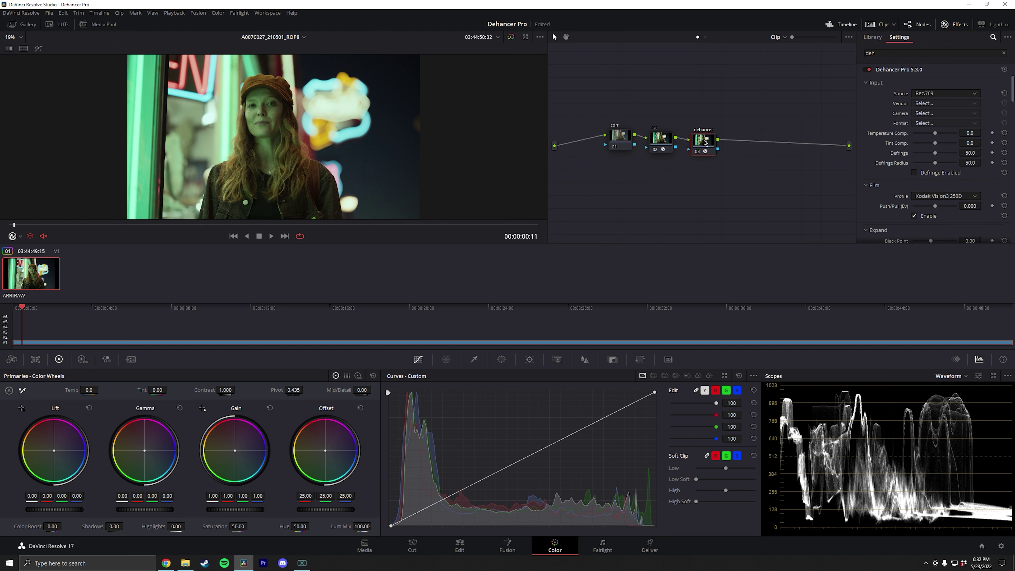
pyautogui.scroll(-1, 883, 201)
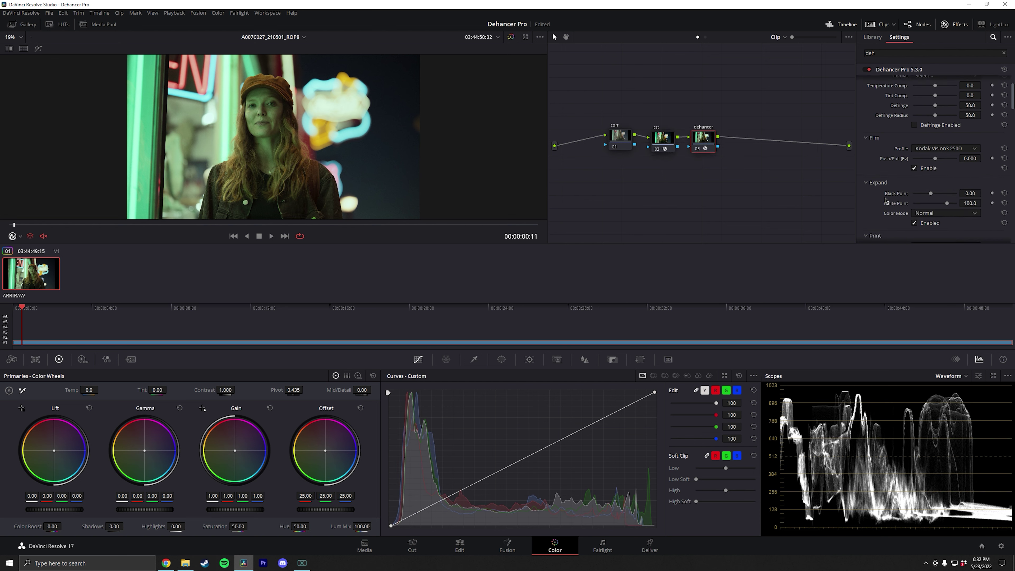
pyautogui.scroll(-7, 885, 201)
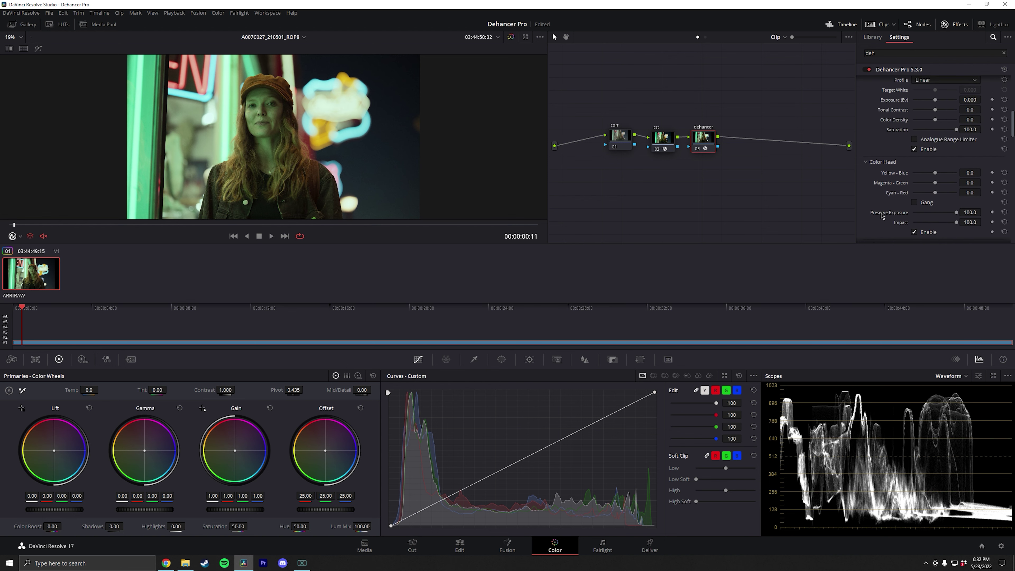
pyautogui.scroll(10, 881, 218)
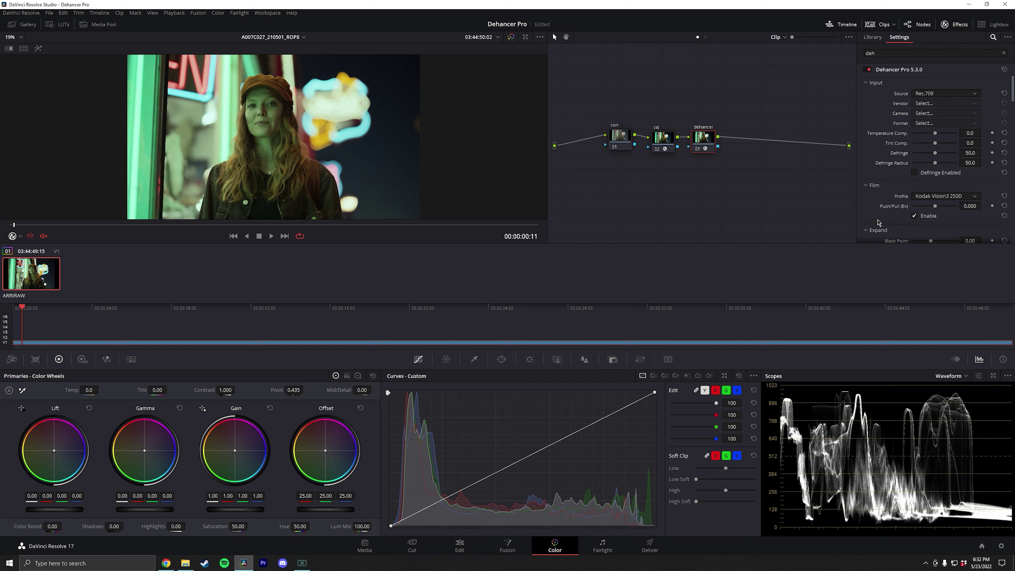
# - Switch Dehancer's film profile from Kodak Vision3 250D to Kodak Vision3 500T
pyautogui.scroll(-1, 858, 205)
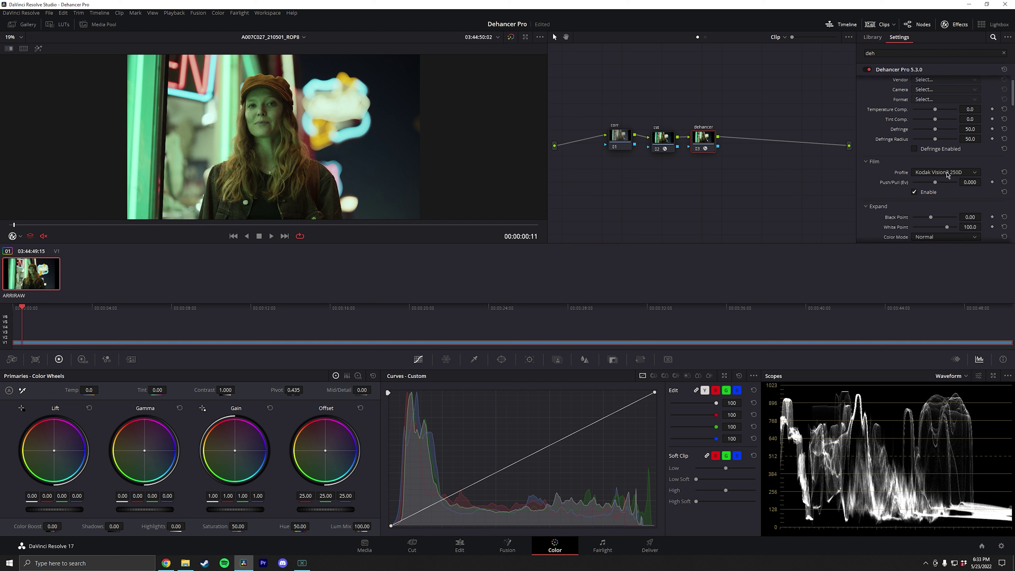
pyautogui.click(947, 173)
pyautogui.scroll(-6, 957, 220)
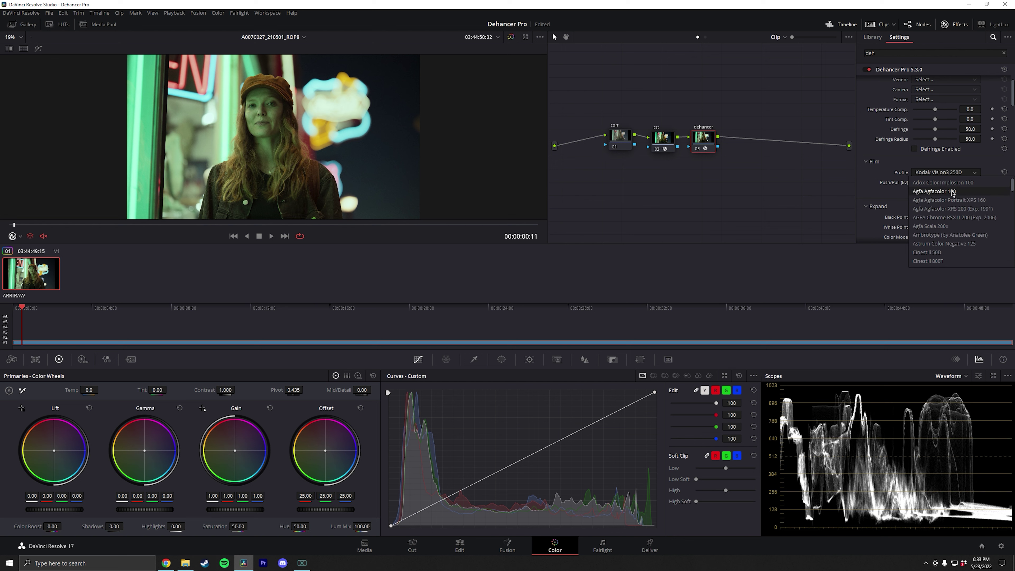
pyautogui.scroll(10, 948, 212)
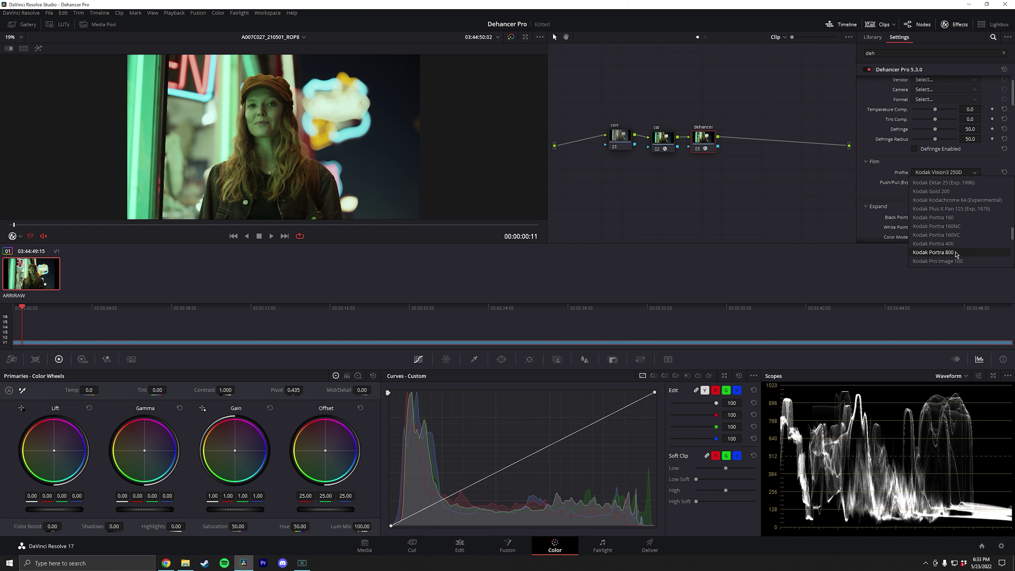
pyautogui.scroll(-5, 945, 215)
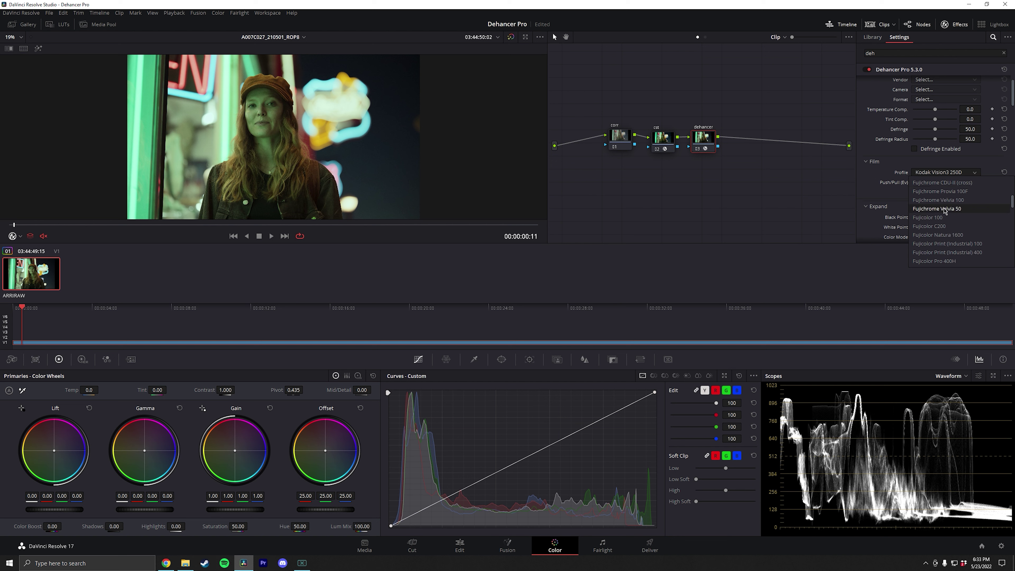
pyautogui.scroll(-1, 941, 217)
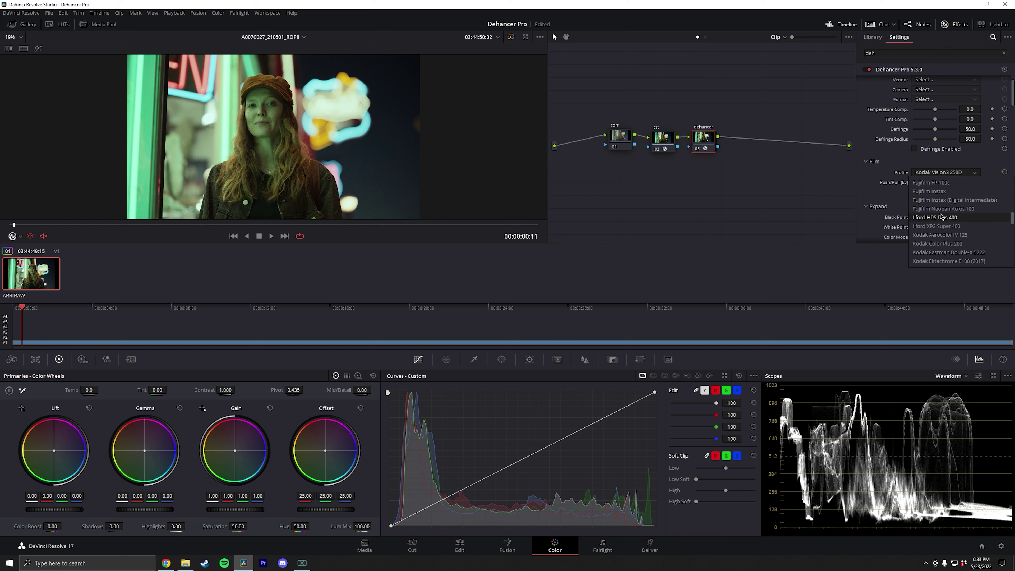
pyautogui.scroll(-5, 941, 217)
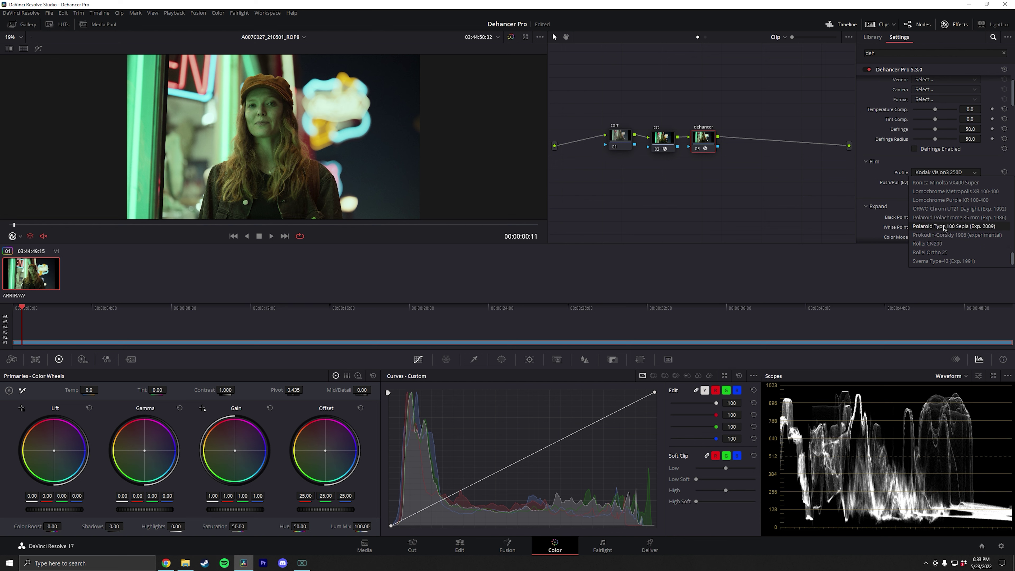
pyautogui.click(924, 173)
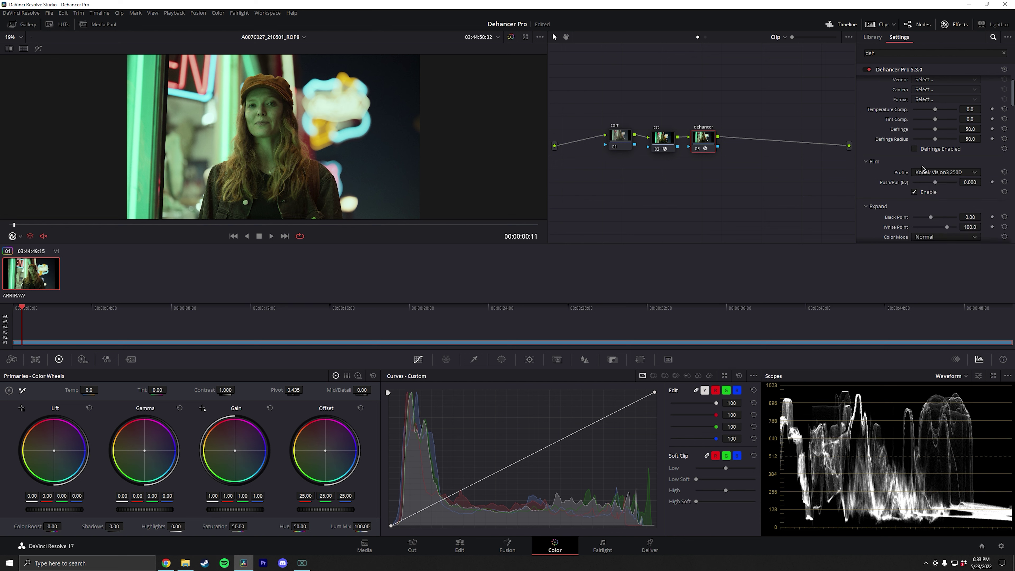
pyautogui.click(948, 174)
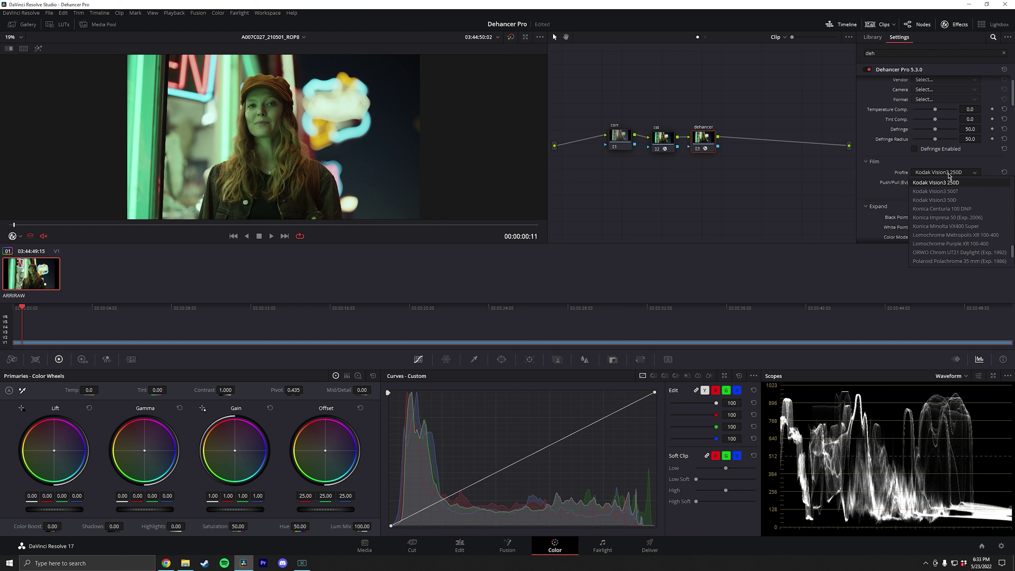
pyautogui.click(945, 193)
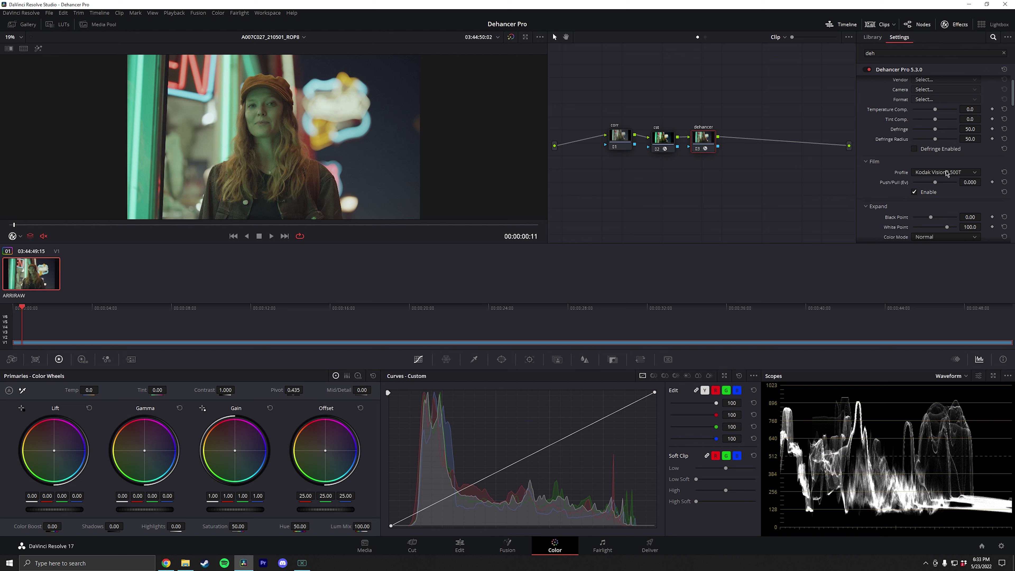
# - Keep the Vision3 500T film stock and browse the Print profile list
pyautogui.click(956, 175)
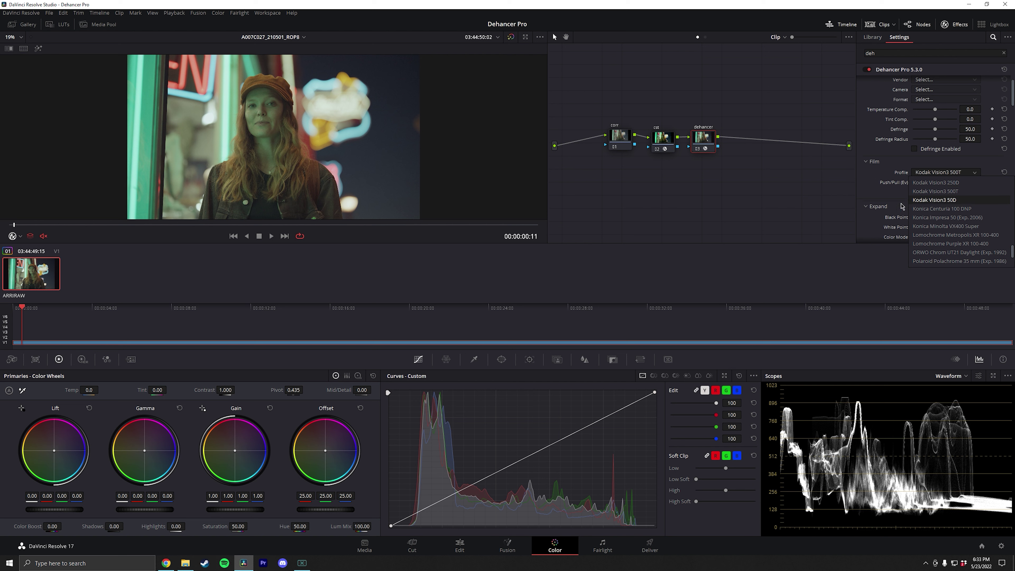
pyautogui.click(893, 200)
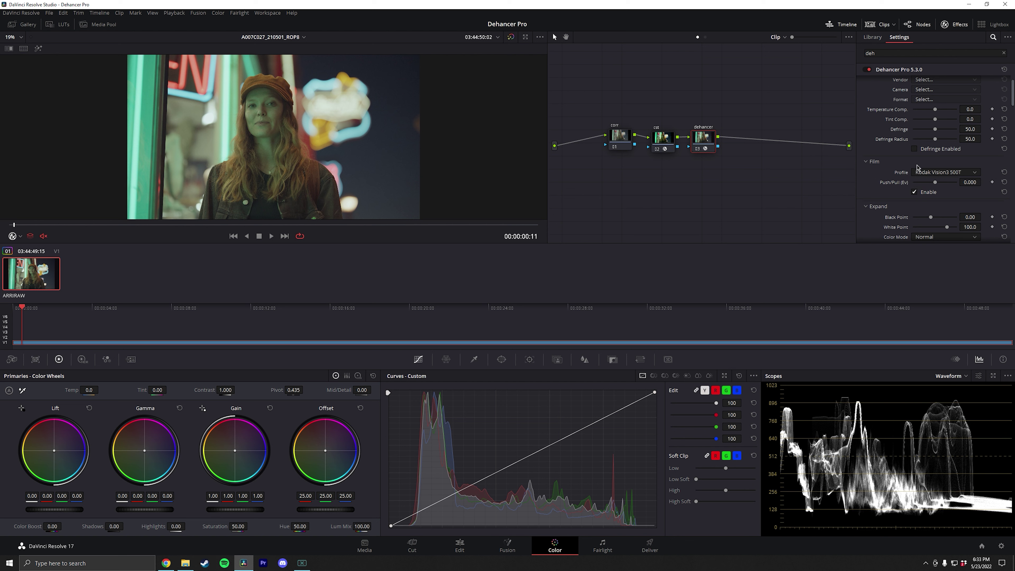
pyautogui.scroll(-2, 917, 166)
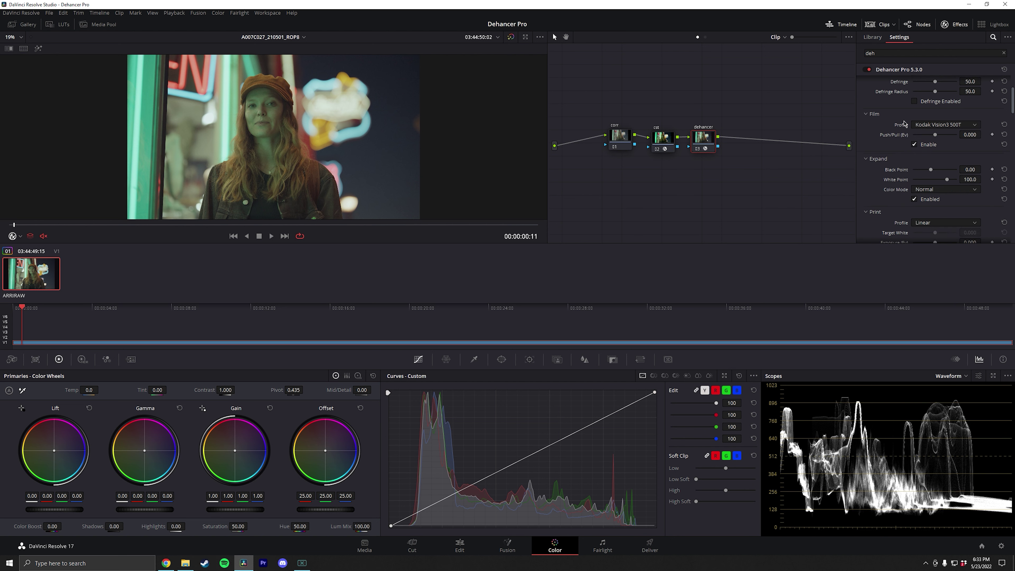
pyautogui.scroll(-2, 902, 127)
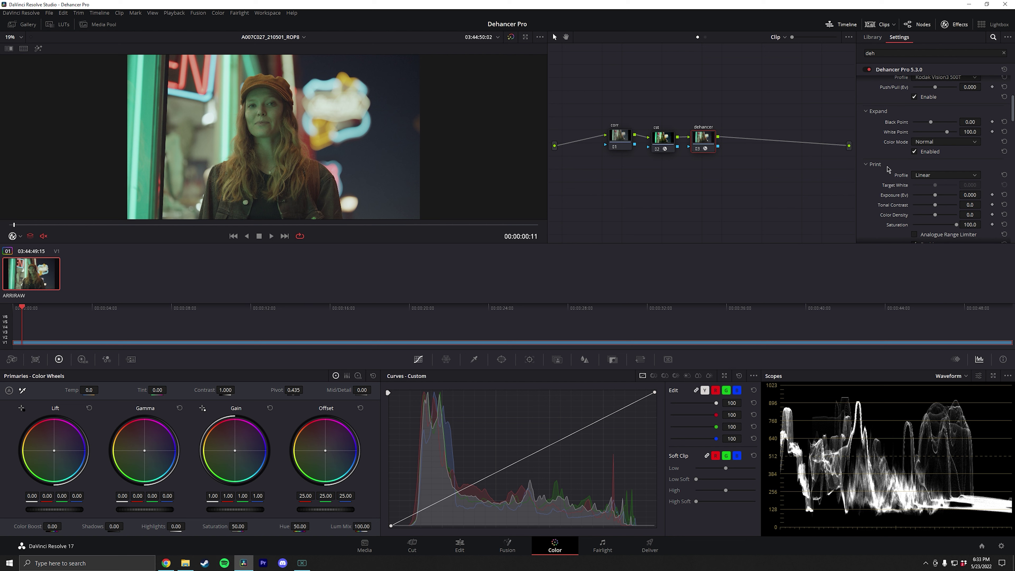
pyautogui.scroll(-1, 887, 170)
pyautogui.click(930, 155)
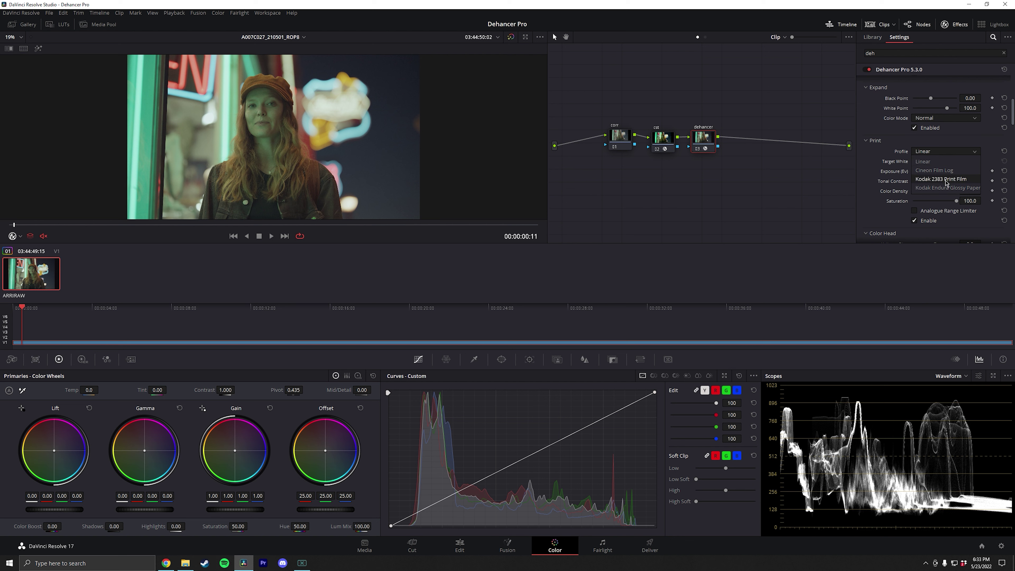
pyautogui.scroll(3, 899, 175)
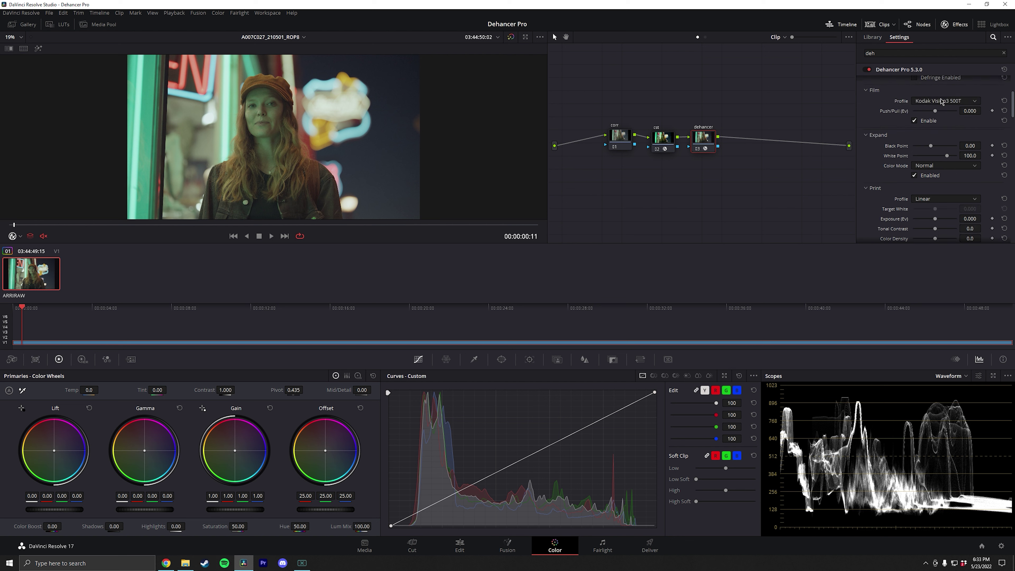
pyautogui.scroll(-1, 919, 140)
# - Try Kodak 2383 Print Film as the print profile, then compare against Linear
pyautogui.click(943, 178)
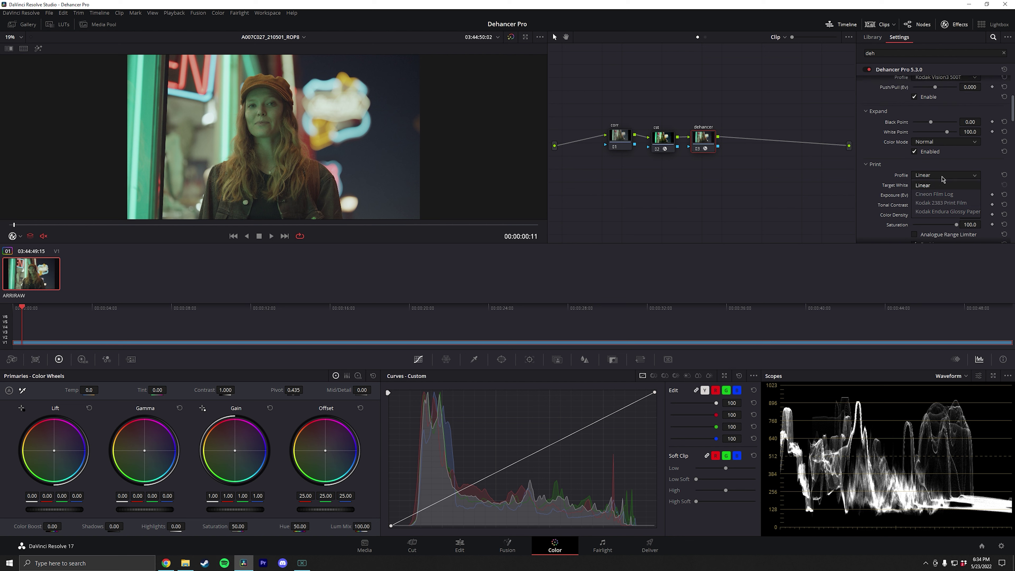
pyautogui.click(929, 207)
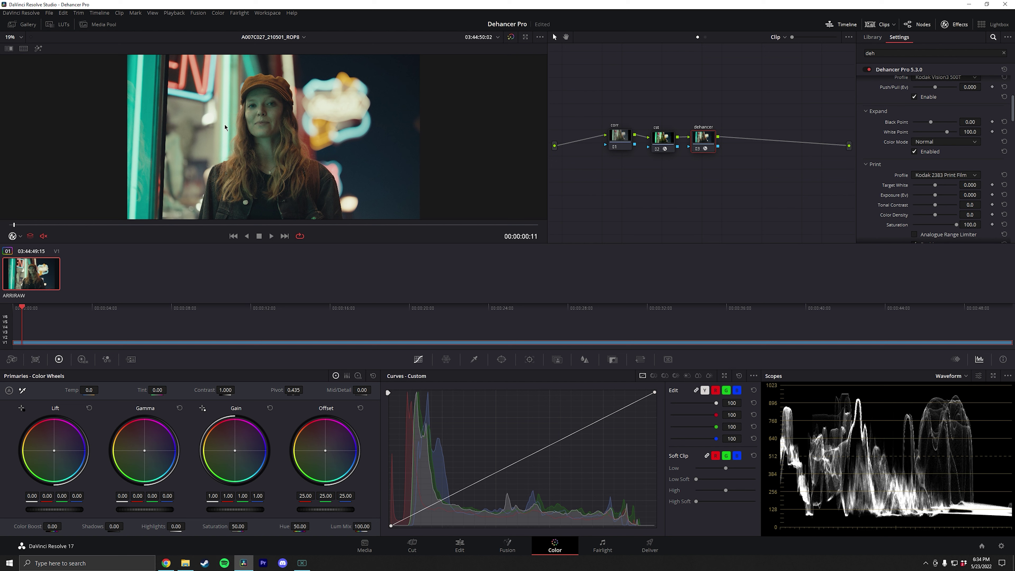
pyautogui.click(945, 175)
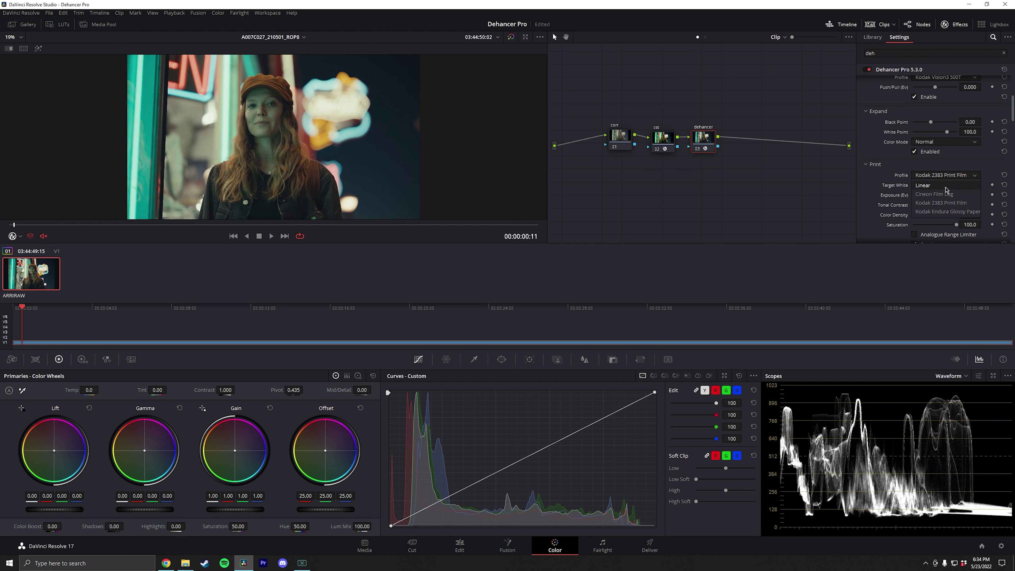
pyautogui.click(919, 185)
pyautogui.scroll(3, 899, 104)
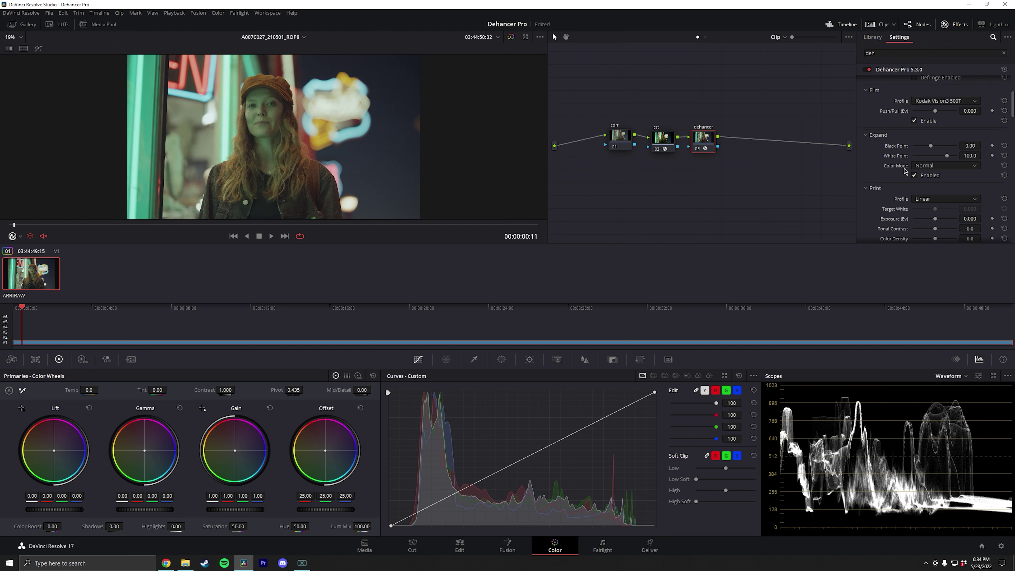
pyautogui.scroll(-1, 927, 134)
# - Reapply Kodak 2383 Print Film as the final print profile
pyautogui.click(934, 200)
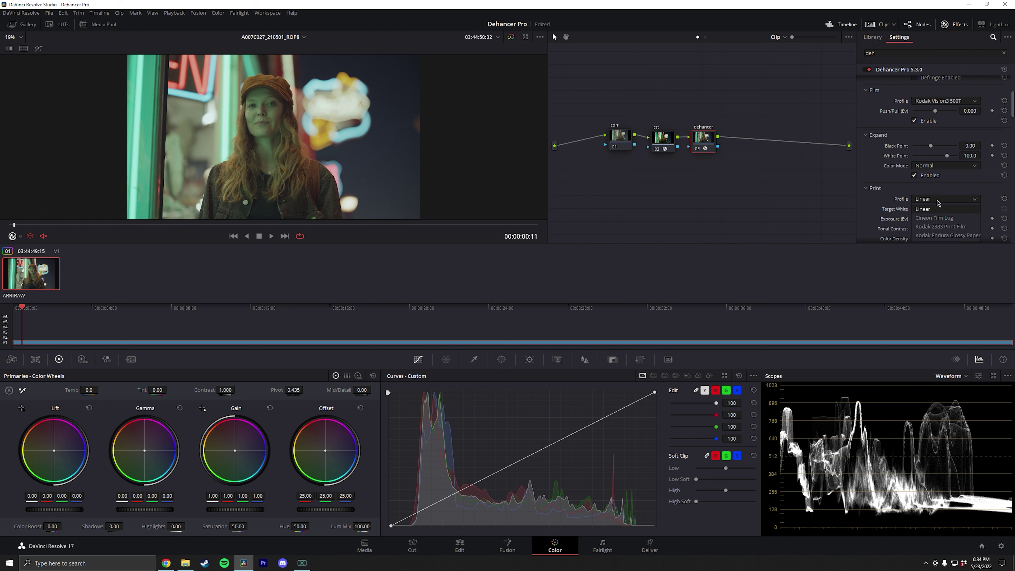
pyautogui.click(942, 230)
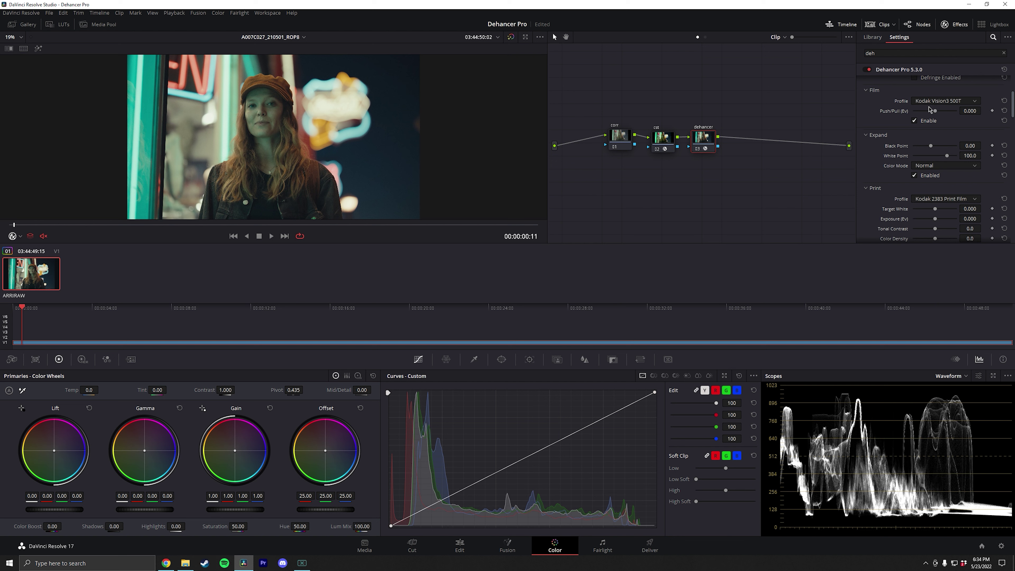
pyautogui.click(957, 199)
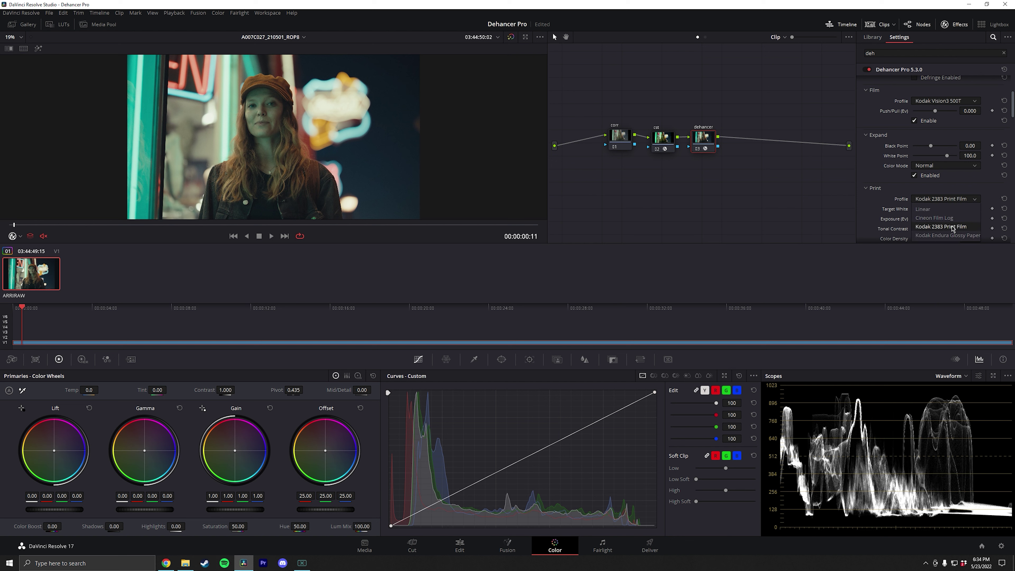
pyautogui.click(954, 227)
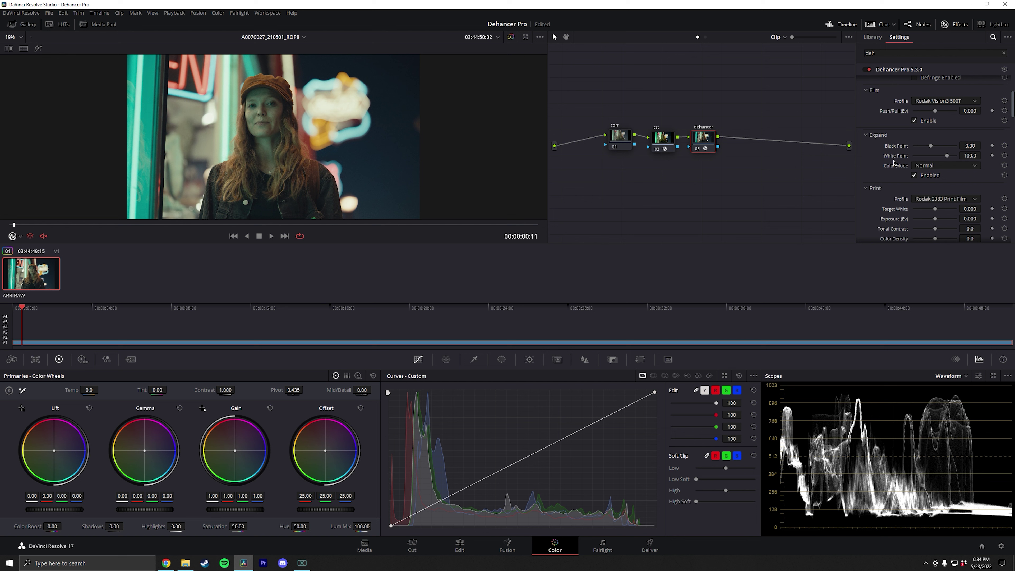
# - Set Expand black point 3.85, white point 96.9 and print tonal contrast 11.4
pyautogui.scroll(1, 887, 154)
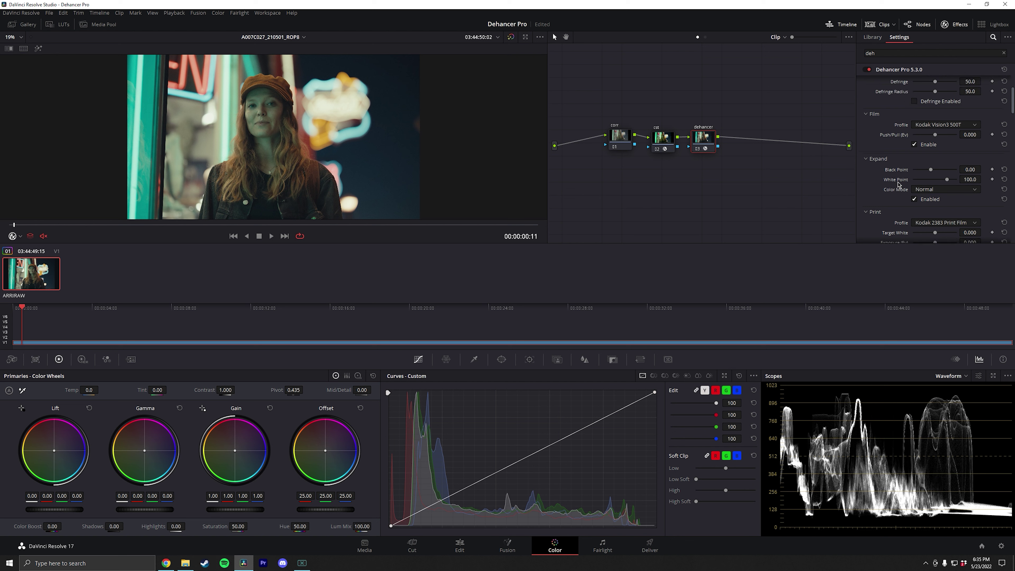
pyautogui.scroll(-2, 900, 185)
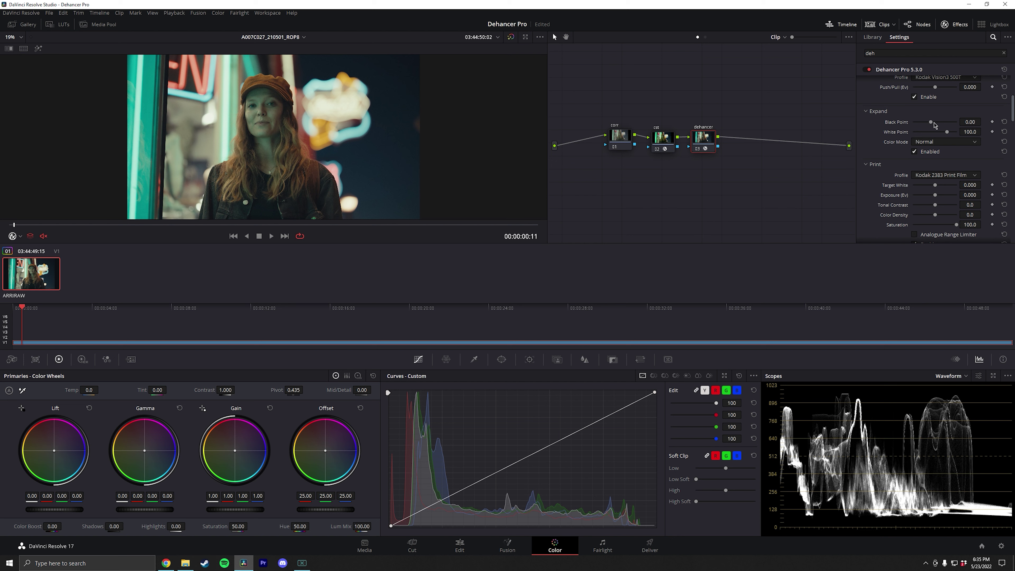
pyautogui.moveTo(931, 123); pyautogui.dragTo(934, 124)
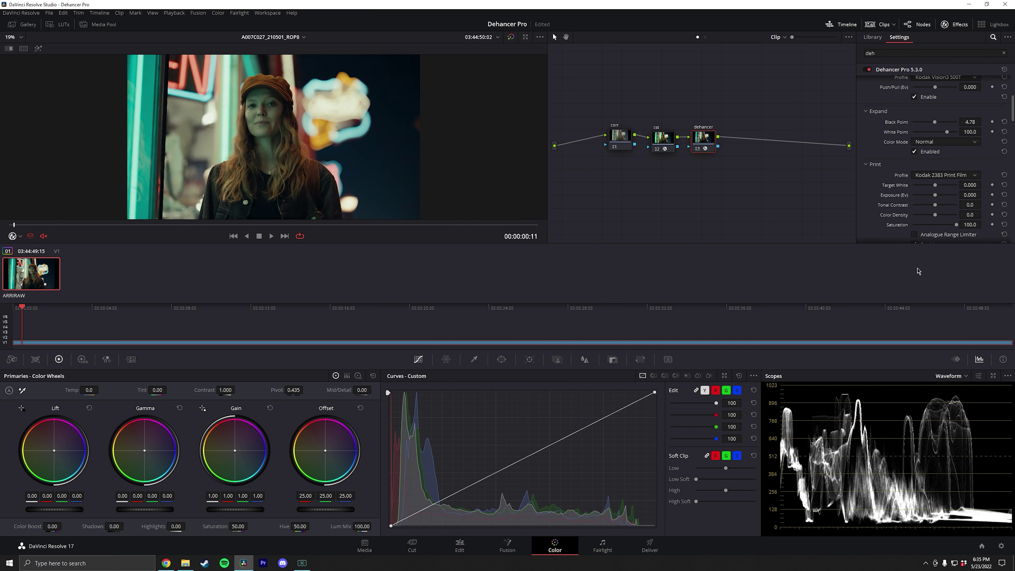
pyautogui.moveTo(947, 131); pyautogui.dragTo(945, 133)
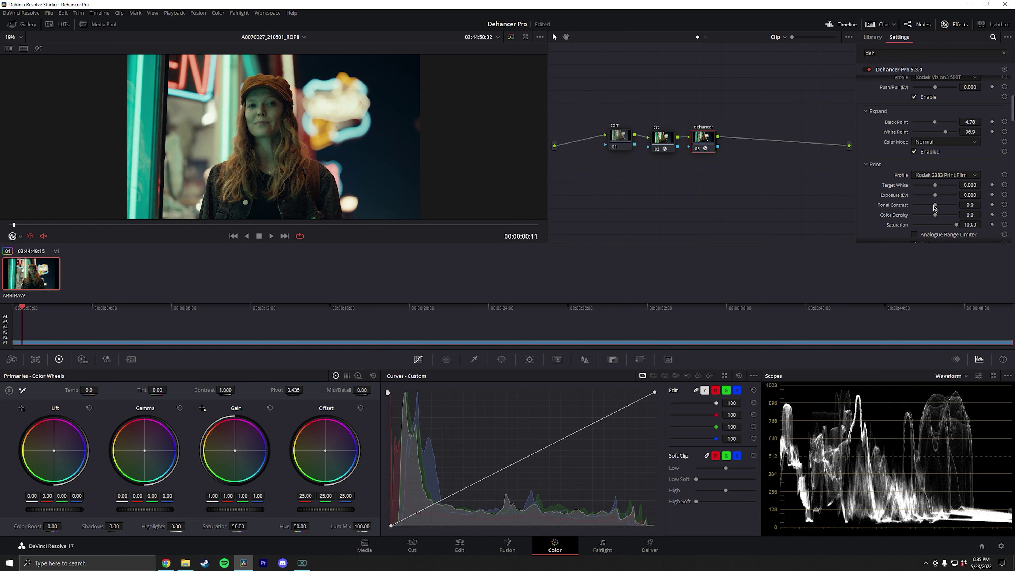
pyautogui.moveTo(936, 206); pyautogui.dragTo(938, 206)
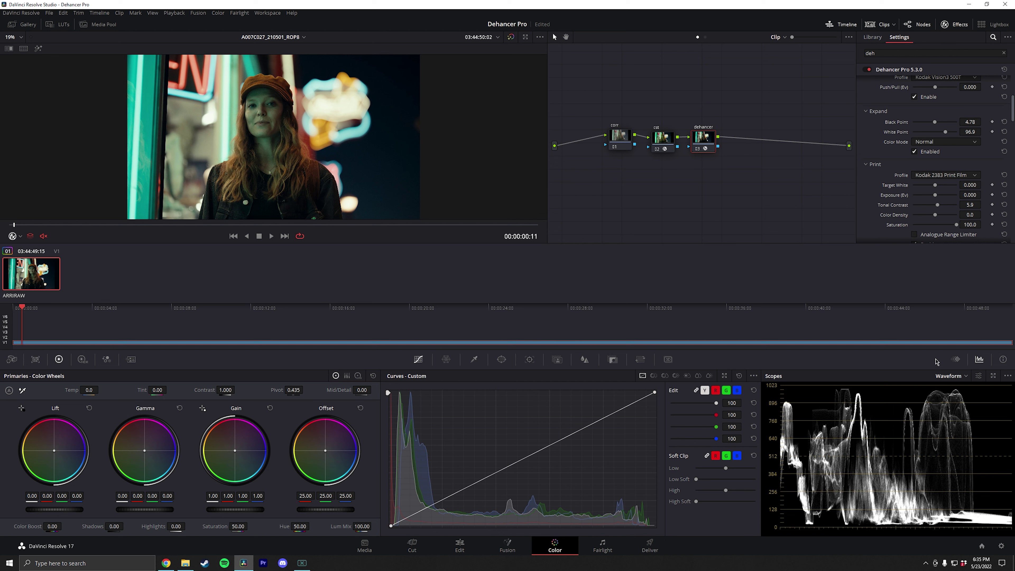
pyautogui.moveTo(934, 121); pyautogui.dragTo(934, 121)
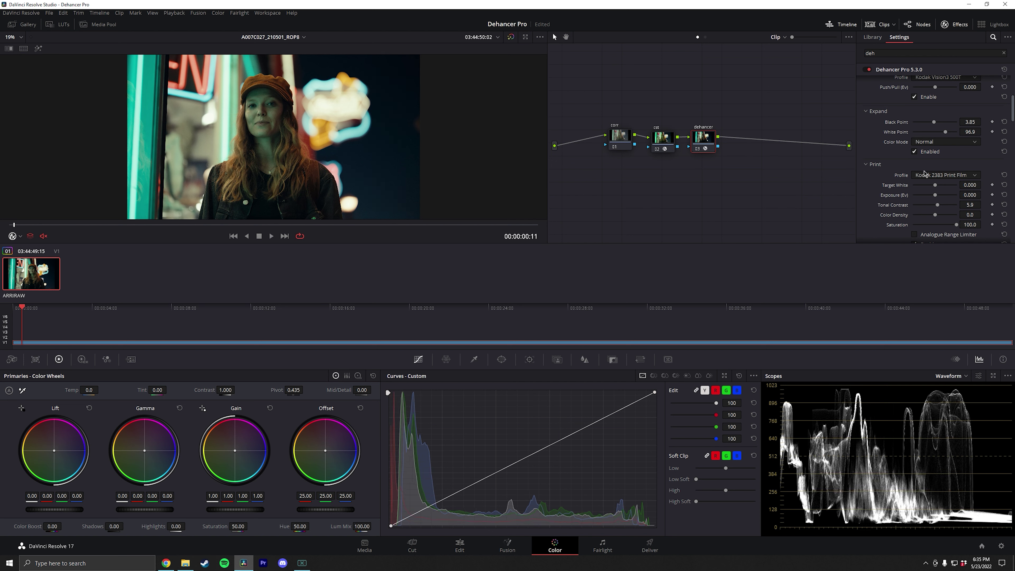
pyautogui.moveTo(937, 206); pyautogui.dragTo(940, 207)
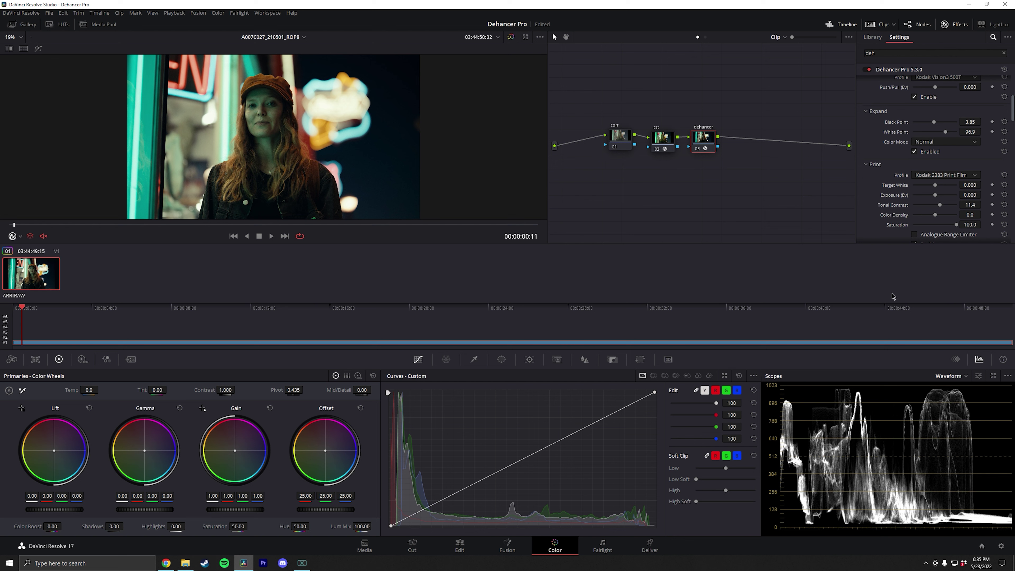
pyautogui.scroll(-1, 907, 201)
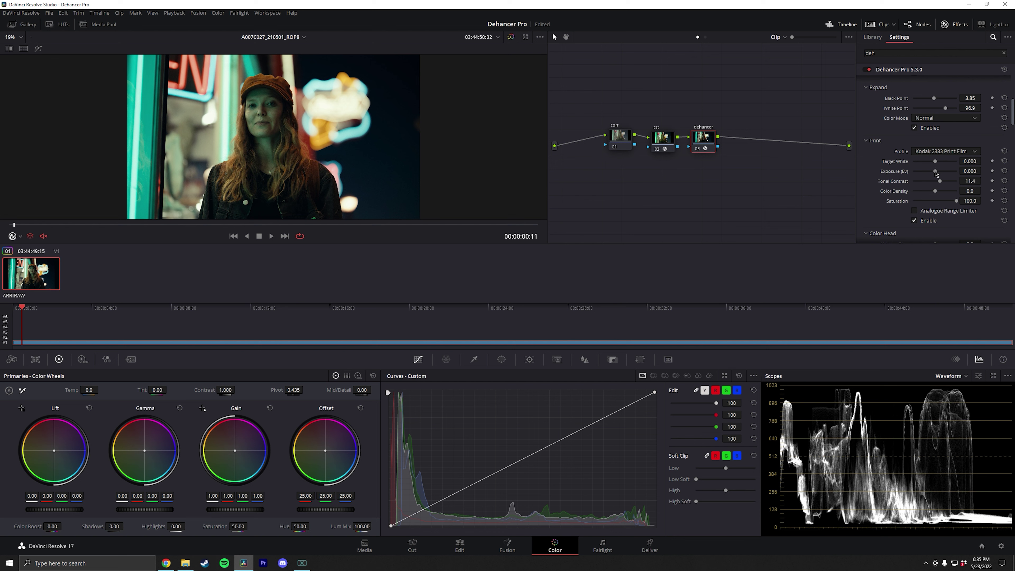
# - Test small print exposure changes, then reset print exposure to zero
pyautogui.moveTo(936, 172); pyautogui.dragTo(937, 174)
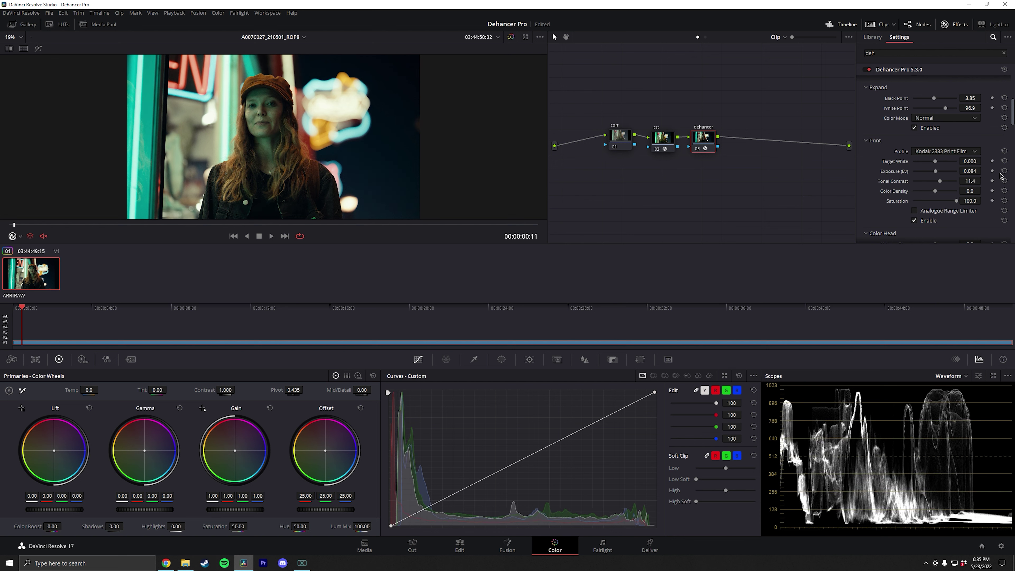
pyautogui.click(1004, 171)
pyautogui.moveTo(935, 171)
pyautogui.mouseDown()
pyautogui.moveTo(916, 171)
pyautogui.moveTo(939, 172)
pyautogui.moveTo(927, 173)
pyautogui.mouseUp()
pyautogui.doubleClick(928, 173)
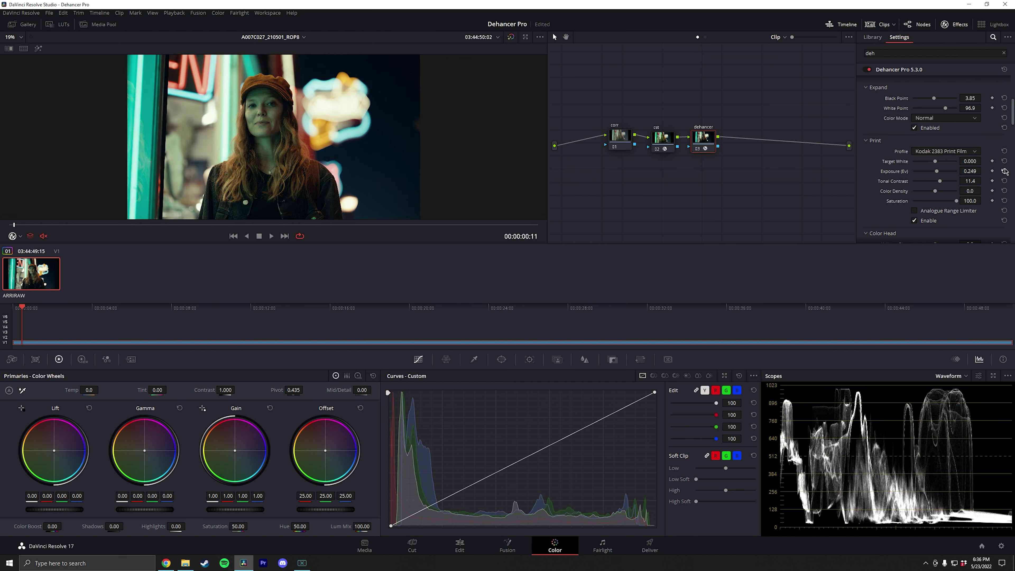
# - Flatten the curve, enable Analogue Range Limiter, set Tonal Contrast 17.9 and Color Density 43.1
pyautogui.moveTo(534, 468)
pyautogui.mouseDown()
pyautogui.moveTo(520, 485)
pyautogui.moveTo(519, 468)
pyautogui.moveTo(514, 478)
pyautogui.moveTo(537, 482)
pyautogui.mouseUp()
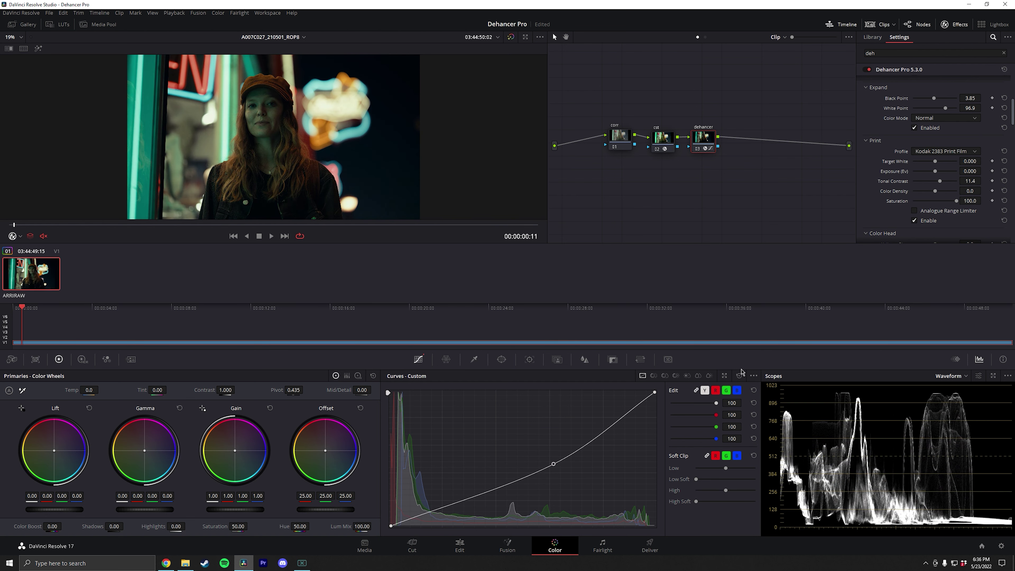
pyautogui.rightClick(537, 482)
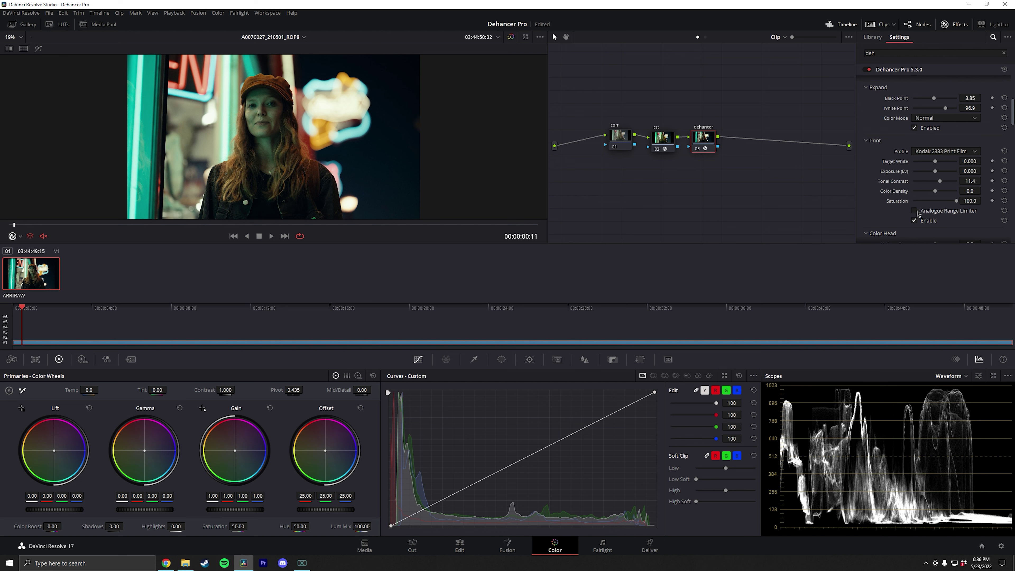
pyautogui.click(914, 210)
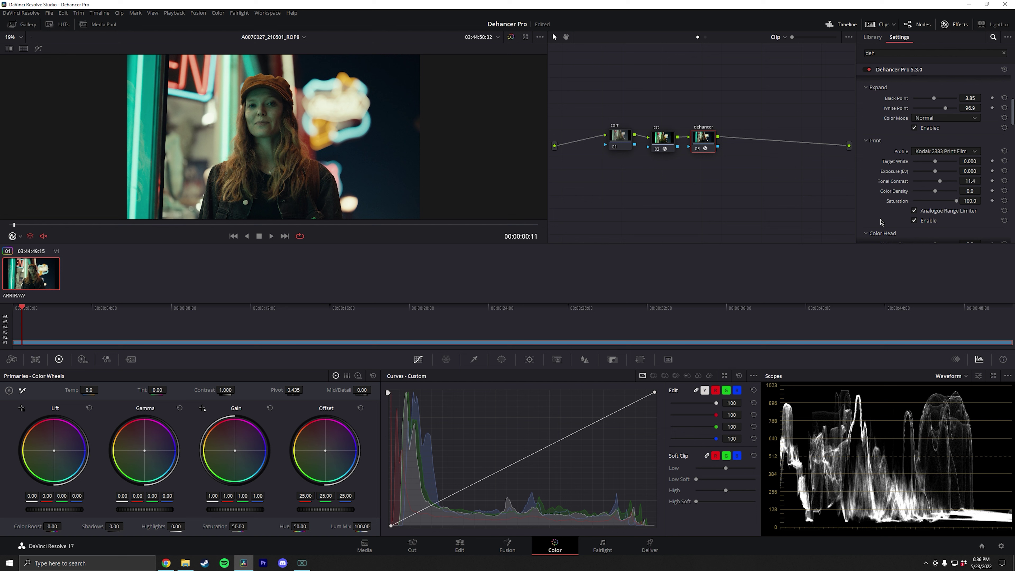
pyautogui.moveTo(939, 181); pyautogui.dragTo(942, 182)
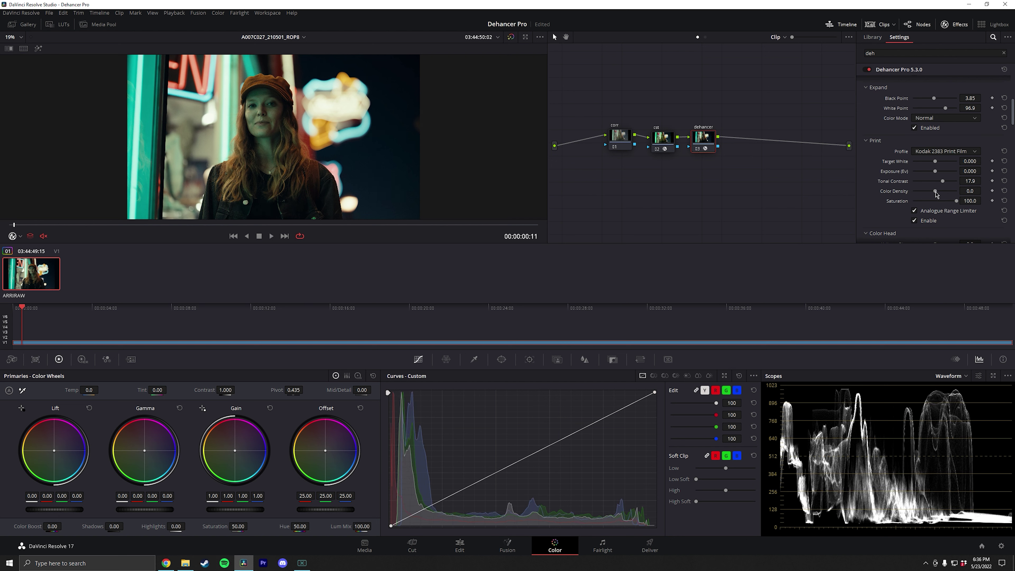
pyautogui.moveTo(936, 191); pyautogui.dragTo(945, 192)
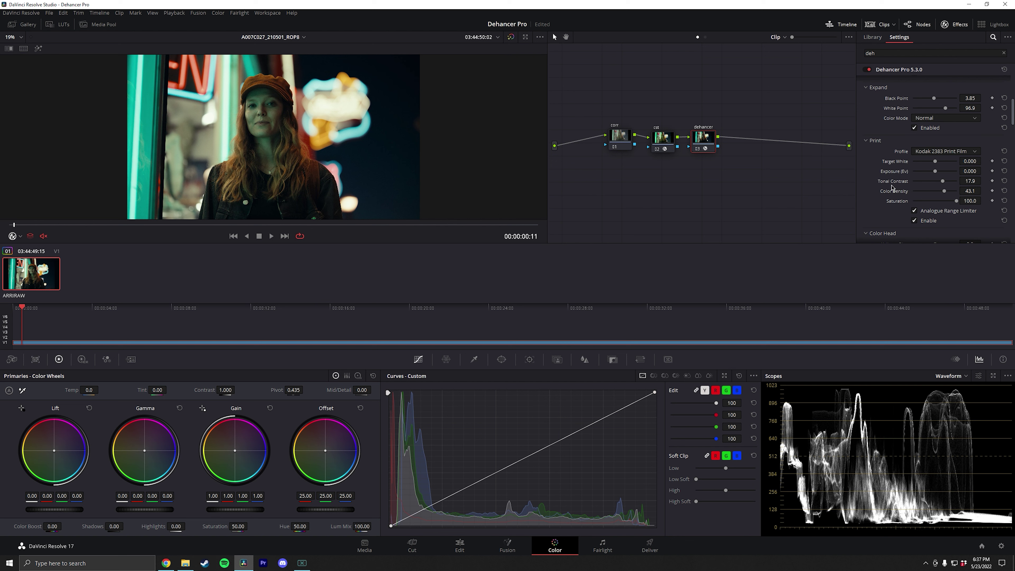
# - Raise the Film section's Push/Pull to 0.312 Ev on the Vision3 500T profile
pyautogui.scroll(2, 896, 173)
pyautogui.scroll(1, 898, 172)
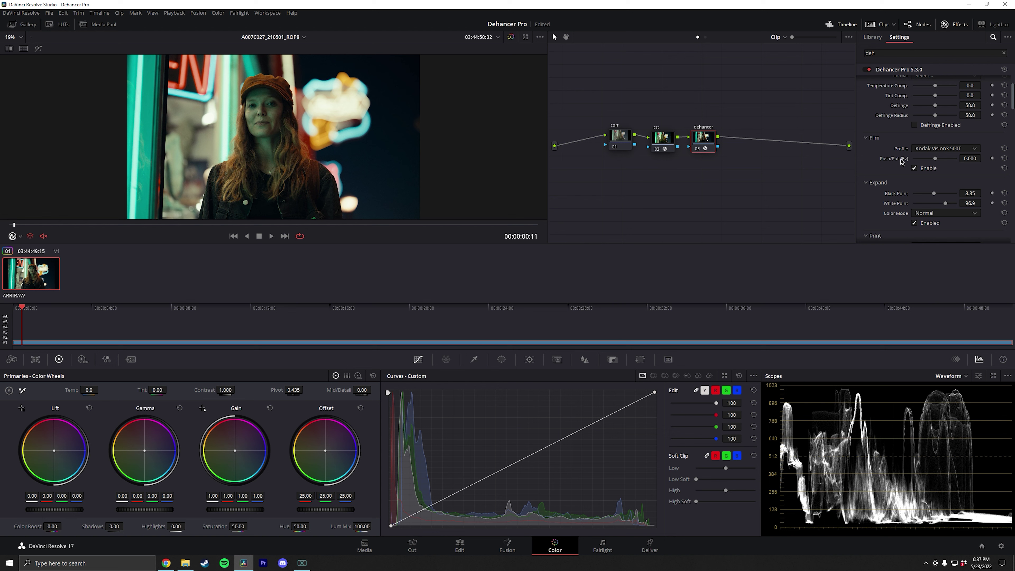
pyautogui.moveTo(936, 160); pyautogui.dragTo(939, 157)
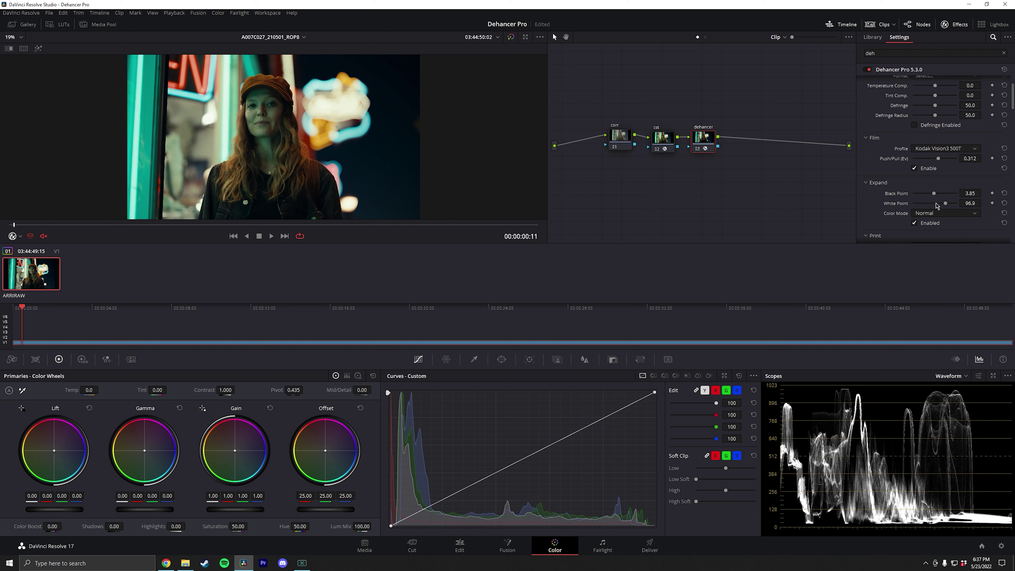
pyautogui.scroll(-5, 888, 152)
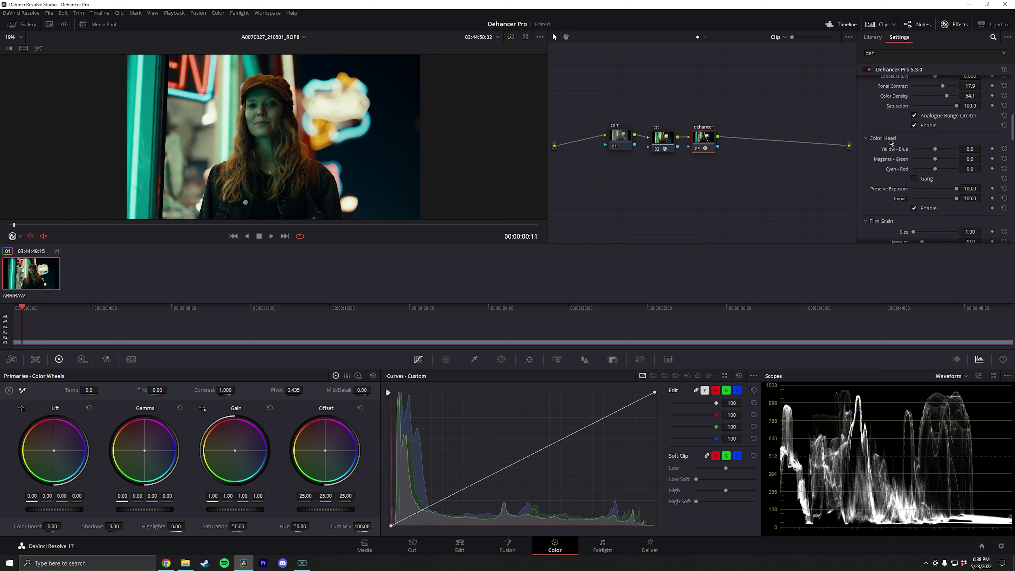
pyautogui.scroll(6, 889, 140)
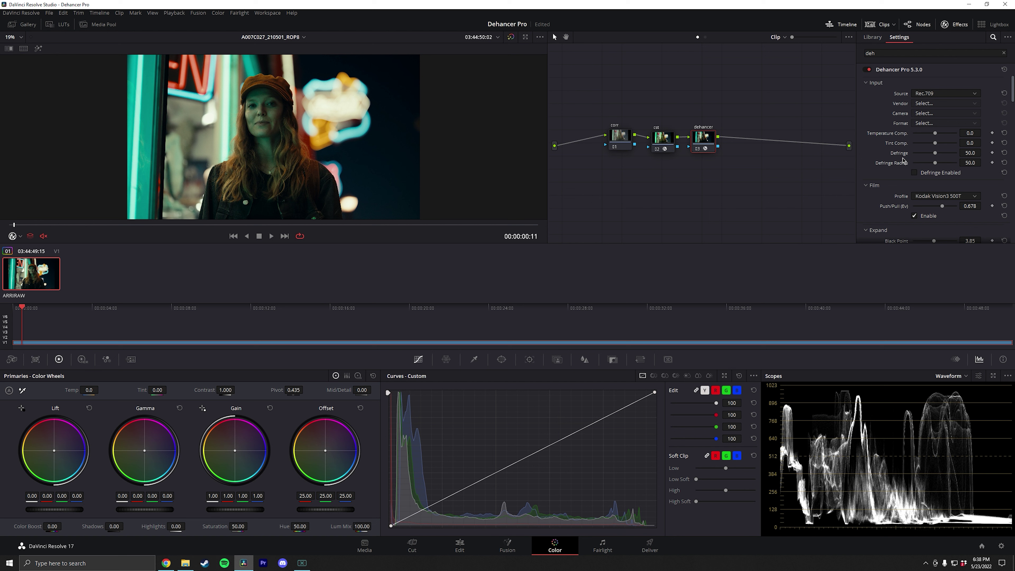
pyautogui.scroll(-5, 895, 158)
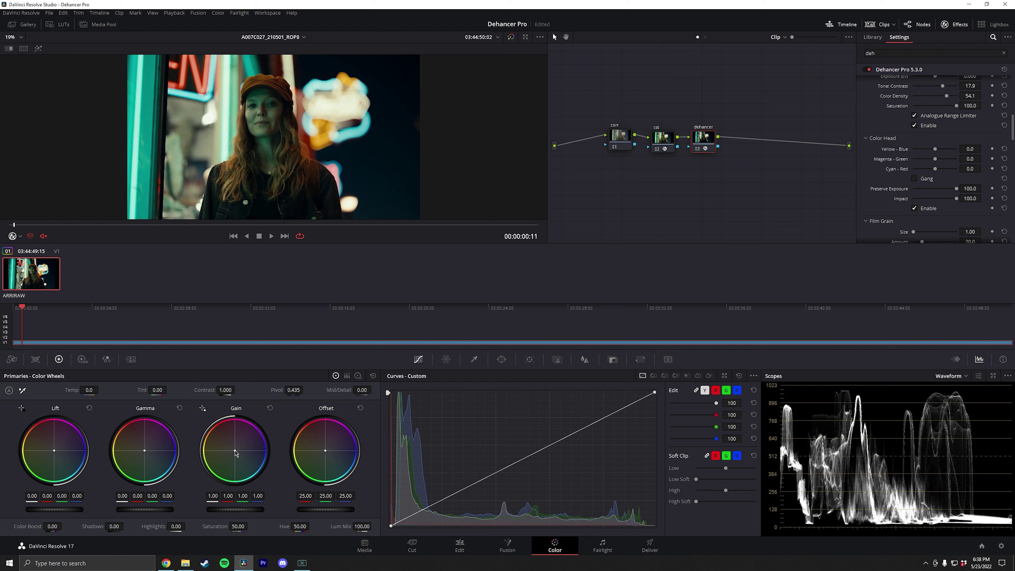
pyautogui.moveTo(234, 451); pyautogui.dragTo(240, 457)
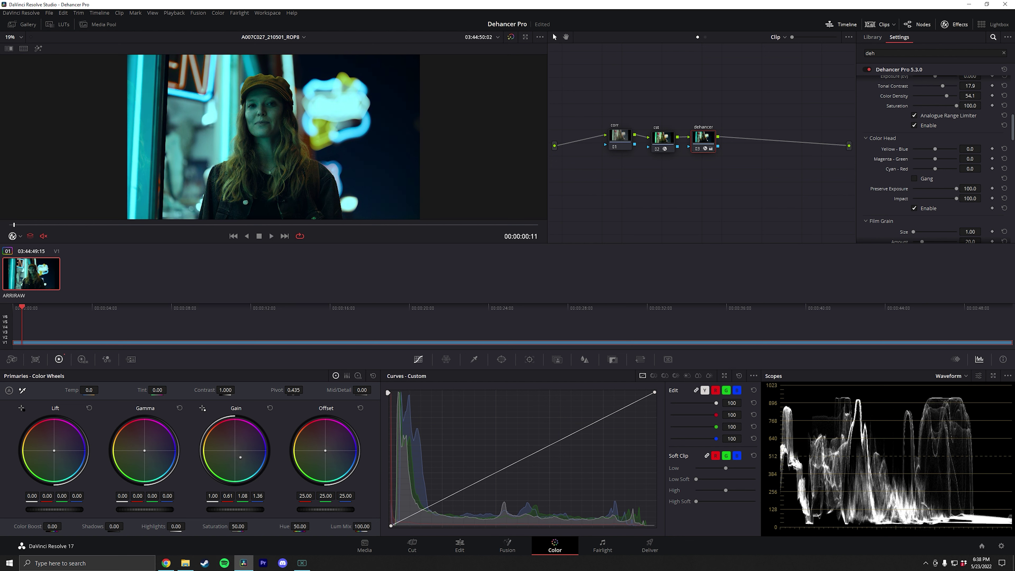
pyautogui.click(269, 408)
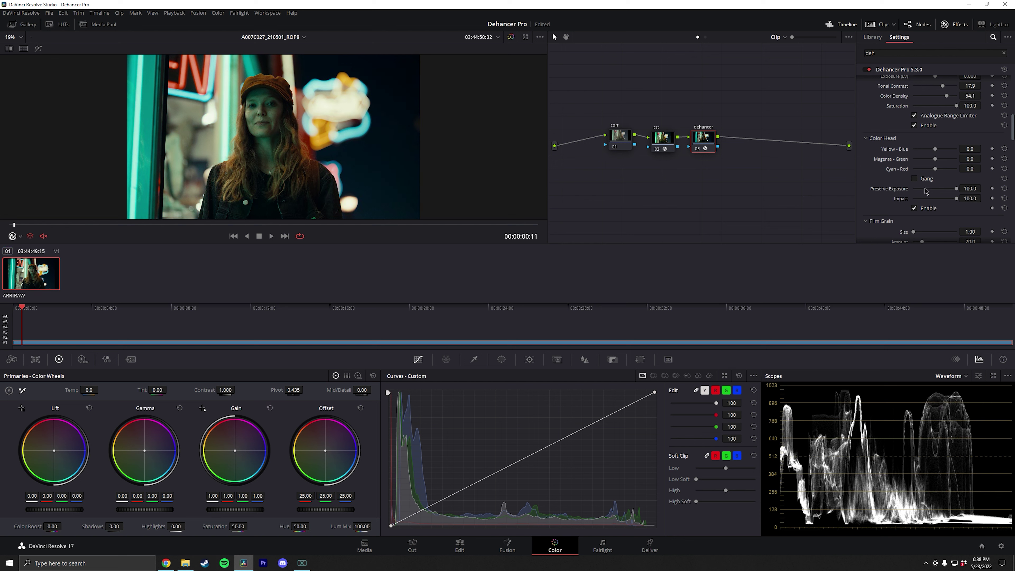
pyautogui.click(915, 208)
pyautogui.click(915, 209)
# - Tint Color Head to Yellow-Blue -4.2, Magenta-Green -2.3, Cyan-Red 5.9, Preserve Exposure 100
pyautogui.moveTo(956, 189); pyautogui.dragTo(887, 191)
pyautogui.moveTo(935, 149)
pyautogui.mouseDown()
pyautogui.moveTo(935, 161)
pyautogui.moveTo(933, 151)
pyautogui.mouseUp()
pyautogui.moveTo(913, 190); pyautogui.dragTo(973, 189)
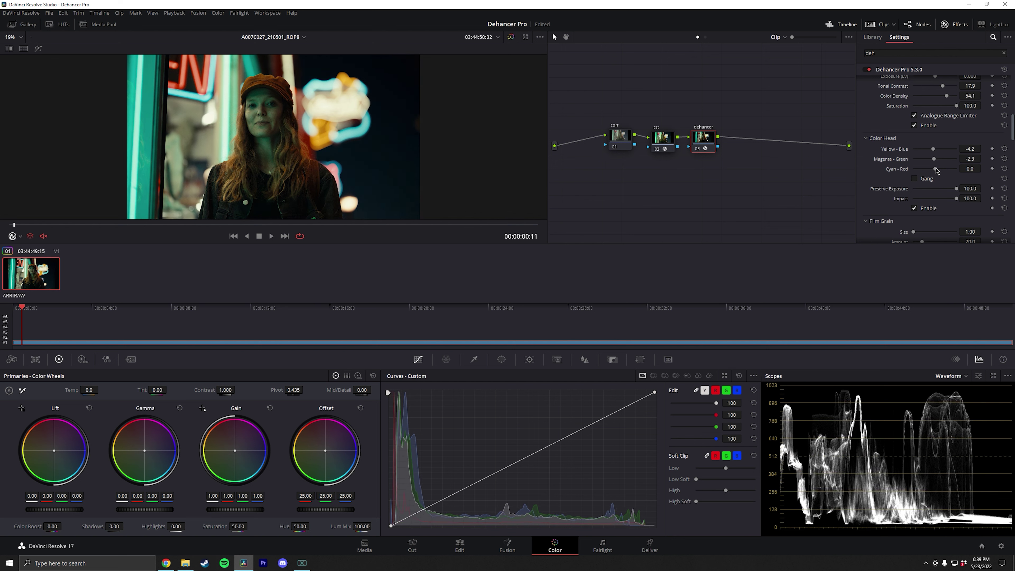
pyautogui.moveTo(936, 171); pyautogui.dragTo(938, 170)
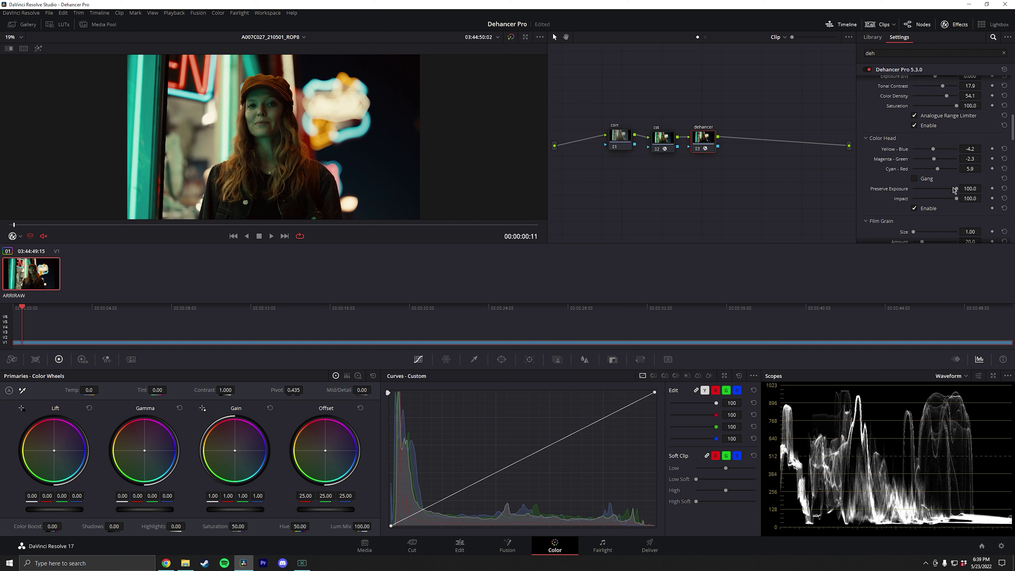
pyautogui.moveTo(955, 189); pyautogui.dragTo(899, 195)
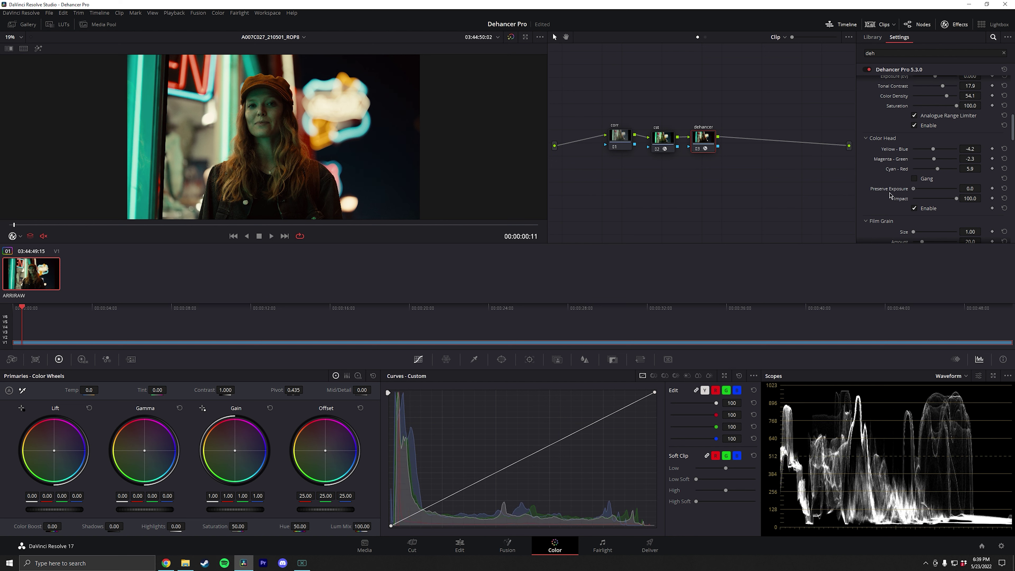
pyautogui.doubleClick(889, 190)
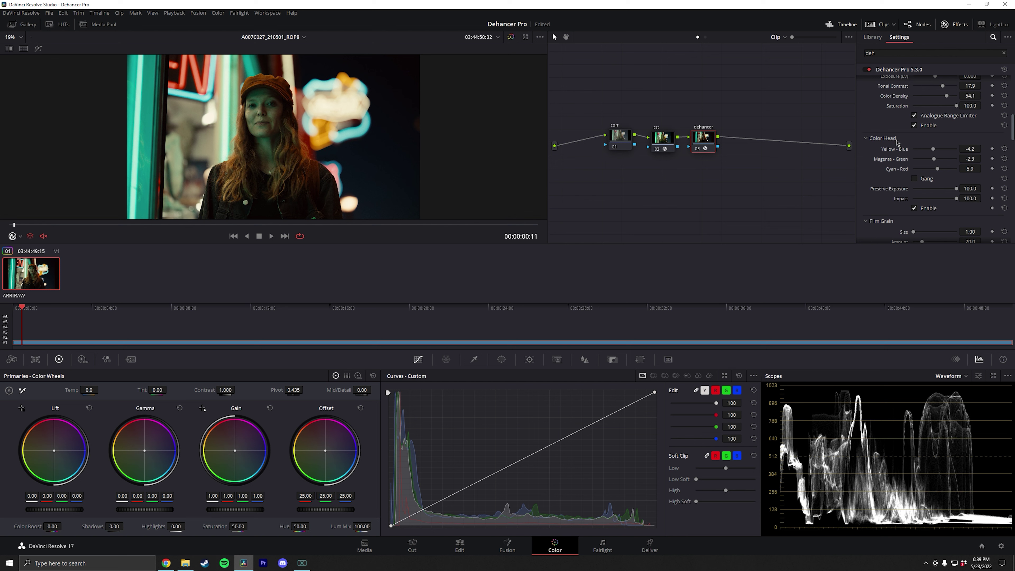
# - Enable Film Grain with Amount 20.0 and Film Resolution reset to 50.0
pyautogui.scroll(-2, 898, 170)
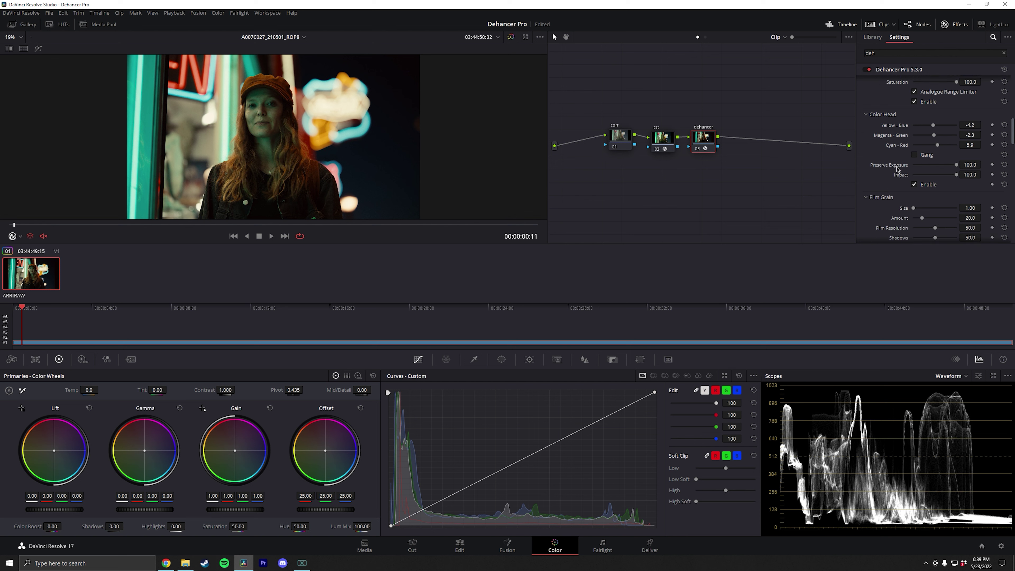
pyautogui.scroll(-3, 894, 168)
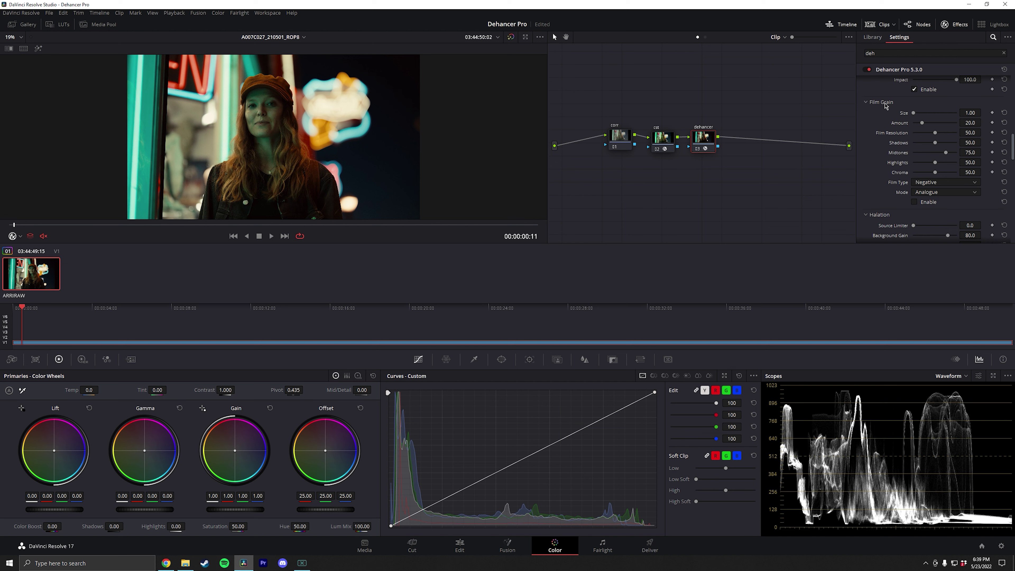
pyautogui.click(914, 201)
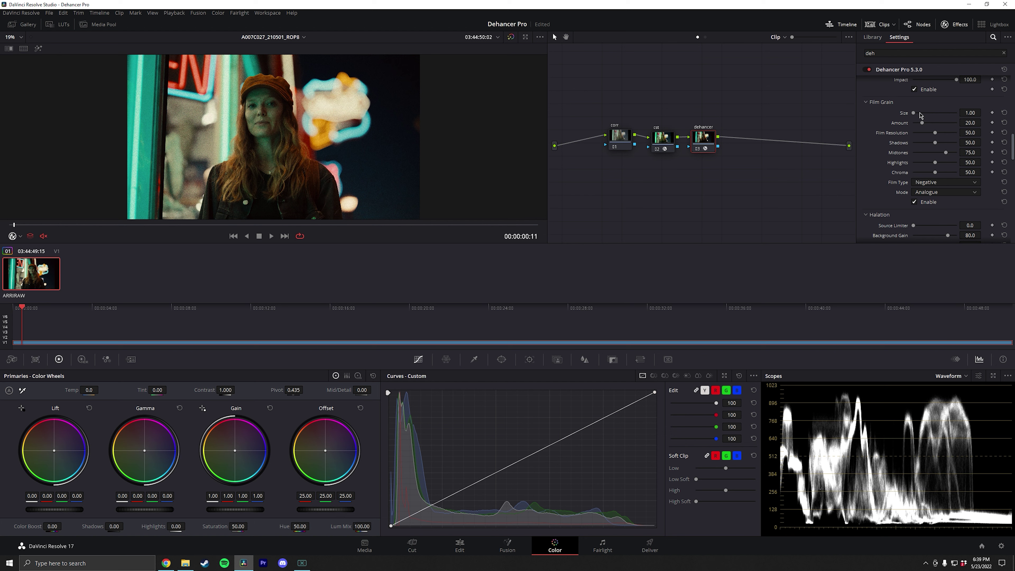
pyautogui.moveTo(921, 123); pyautogui.dragTo(1003, 134)
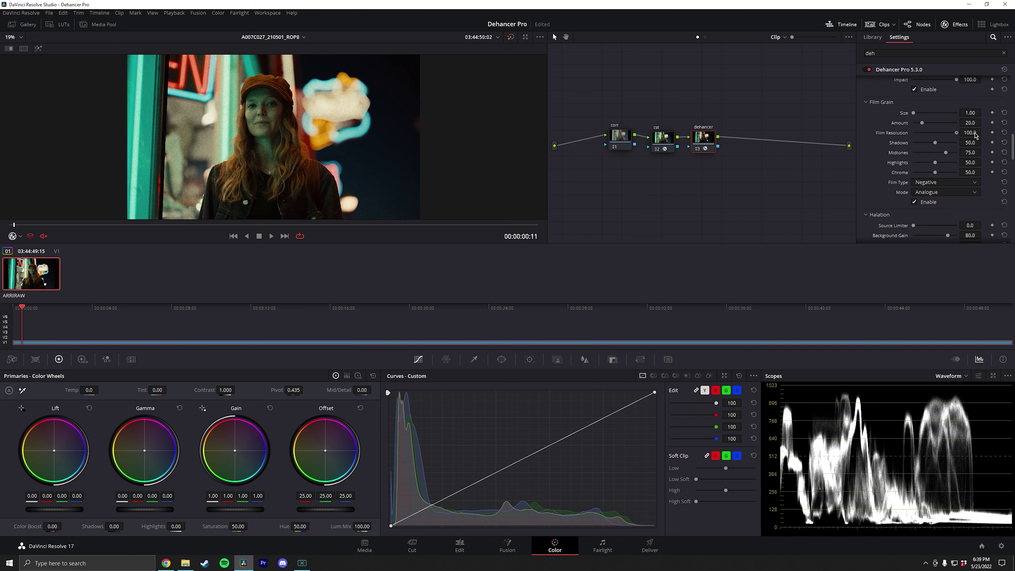
pyautogui.click(1004, 133)
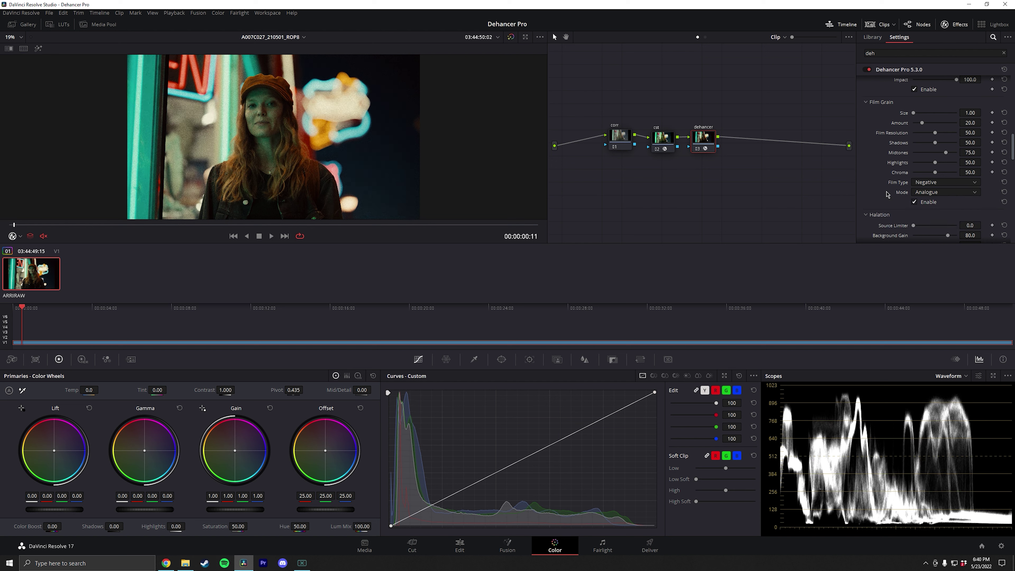
pyautogui.moveTo(880, 183)
pyautogui.moveTo(883, 148)
# - Enable Dehancer's Halation and switch Film Grain back off
pyautogui.scroll(-1, 885, 148)
pyautogui.scroll(-2, 885, 147)
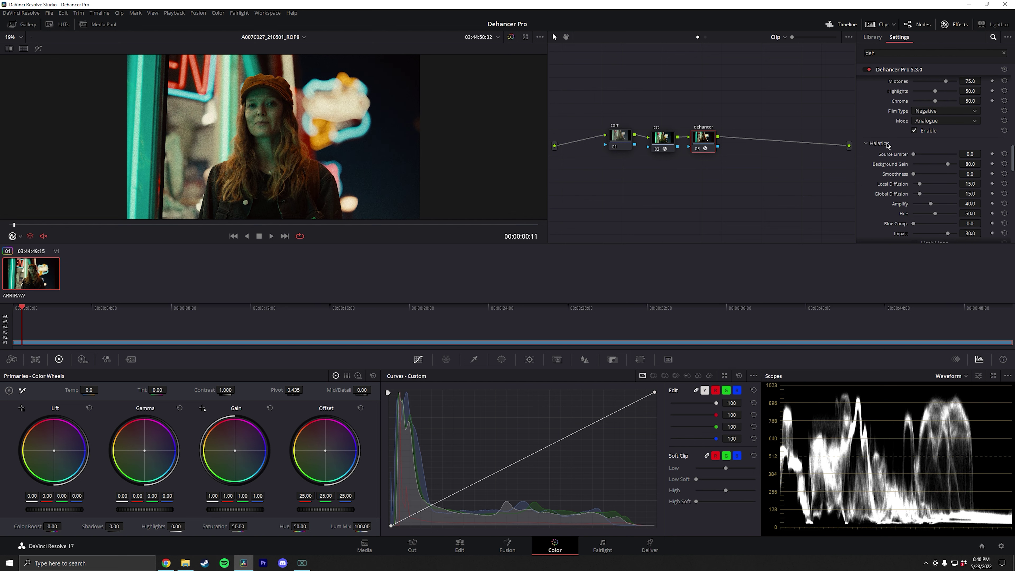
pyautogui.scroll(-1, 888, 144)
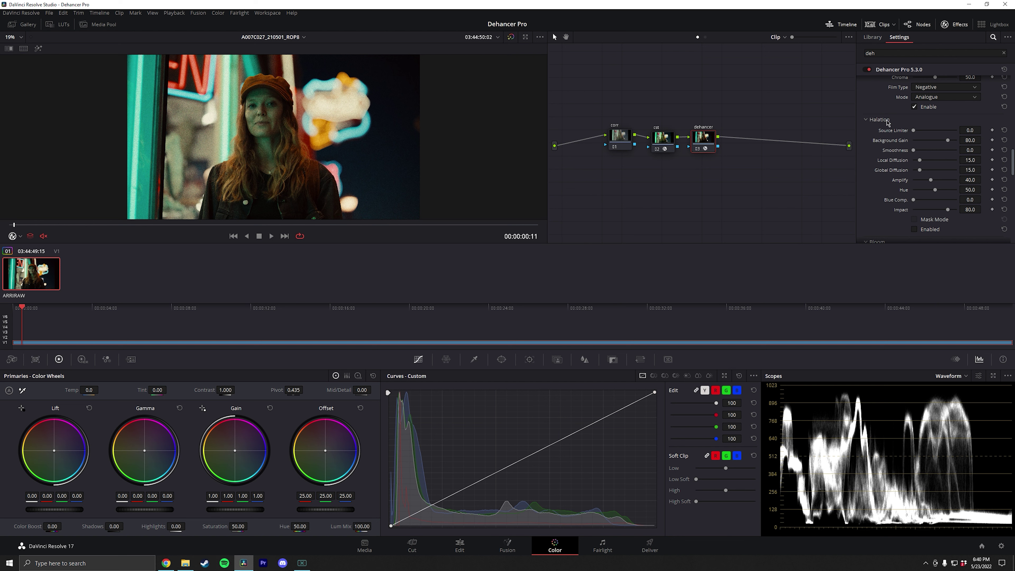
pyautogui.click(914, 229)
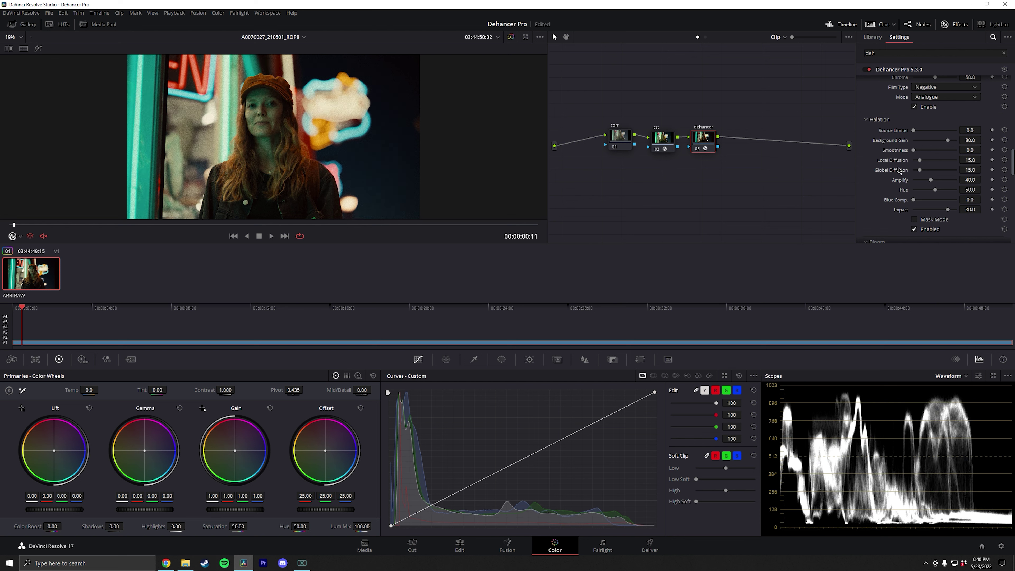
pyautogui.click(914, 106)
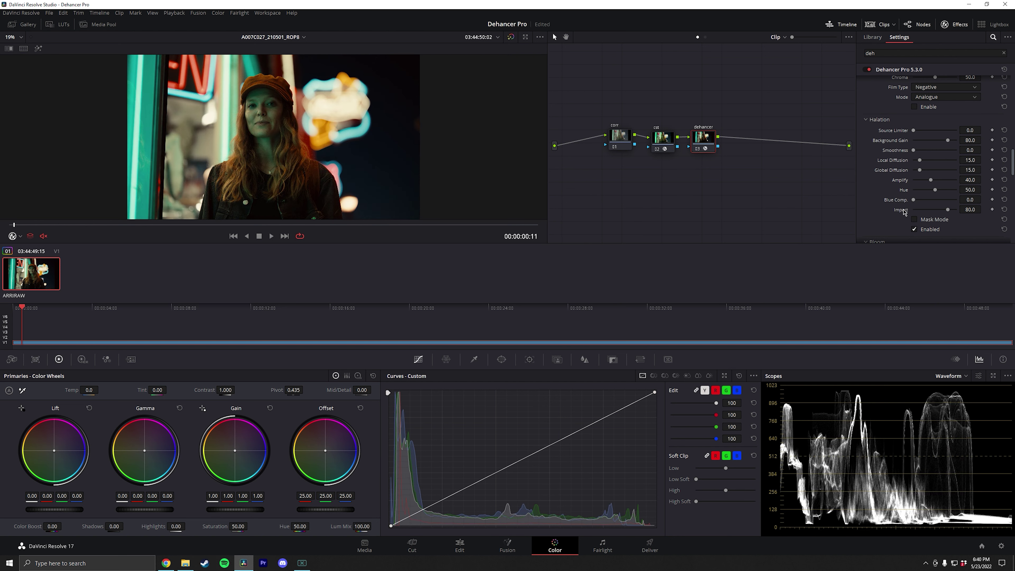
# - Toggle Halation off and on several times to compare, leaving it enabled
pyautogui.click(914, 230)
pyautogui.click(915, 229)
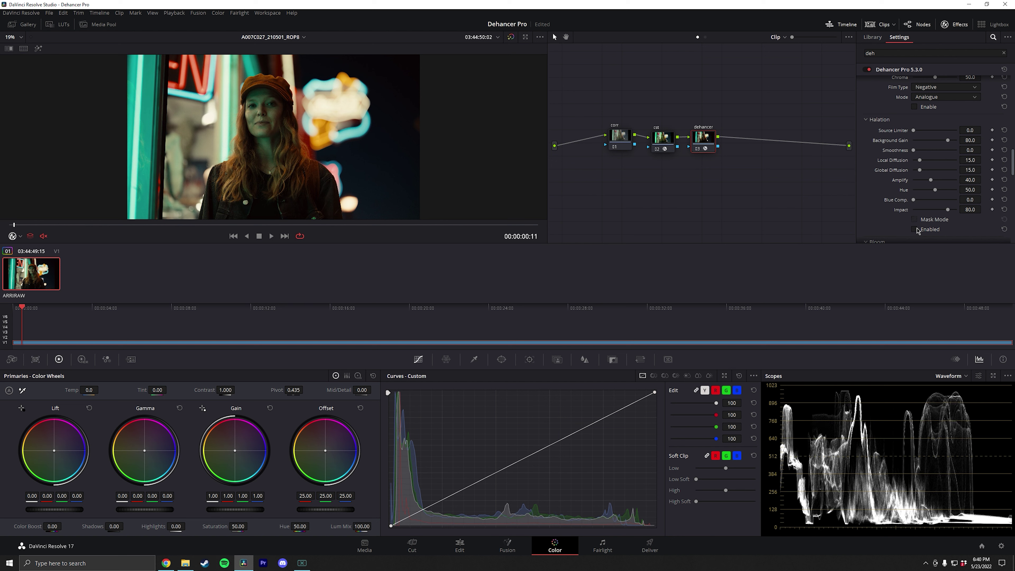
pyautogui.click(914, 229)
pyautogui.click(915, 229)
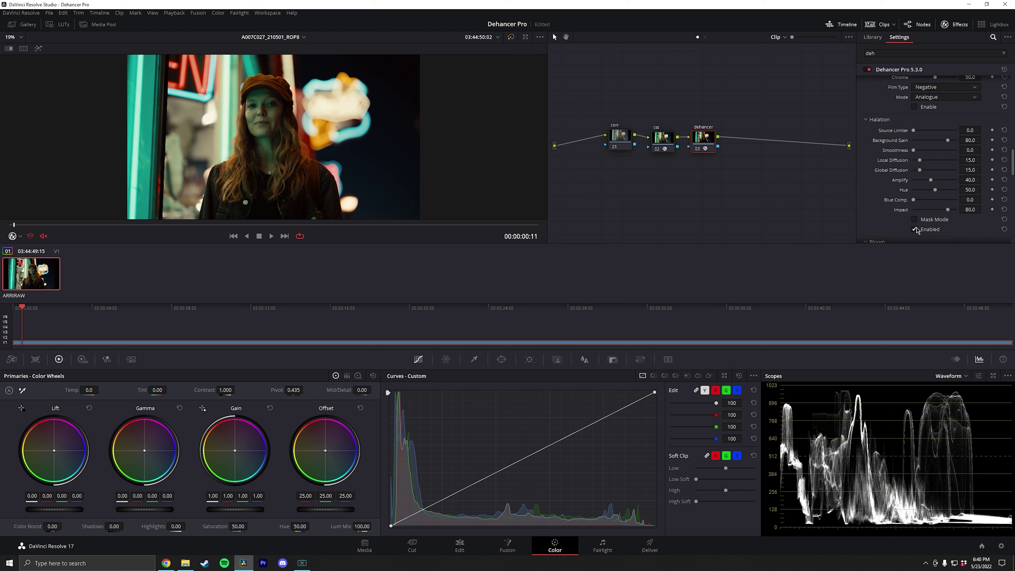
pyautogui.click(915, 229)
pyautogui.click(915, 230)
# - Search the Effects library for 'ha' to list Resolve FX Halation
pyautogui.click(954, 25)
pyautogui.click(954, 25)
pyautogui.click(944, 54)
pyautogui.press('BackSpace')
pyautogui.press('BackSpace')
pyautogui.press('BackSpace')
pyautogui.write('ha')
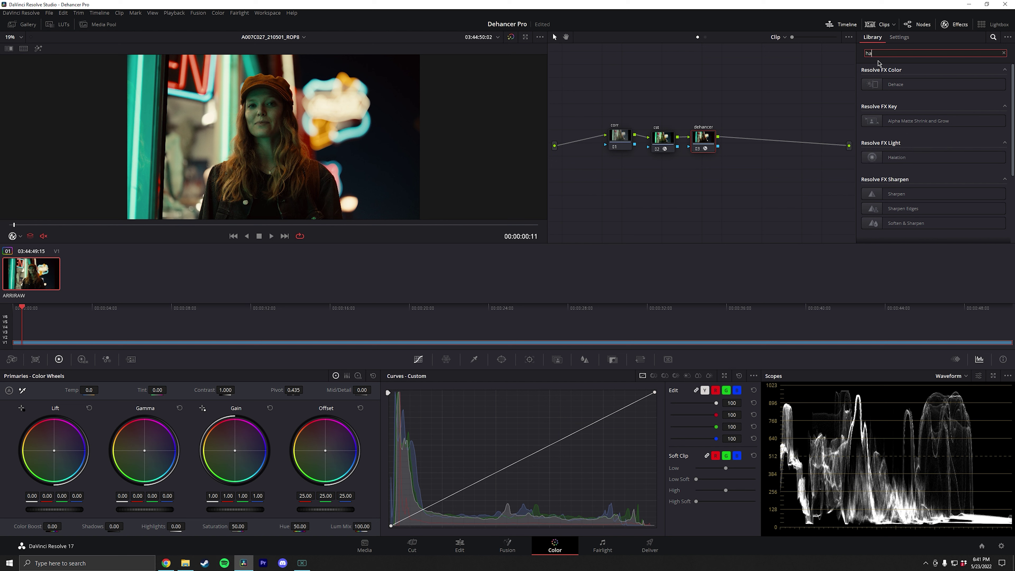
# - Clear the search and show Dehancer's Halation settings: Background Gain 80, Amplify 40, Impact 80
pyautogui.press('BackSpace')
pyautogui.press('BackSpace')
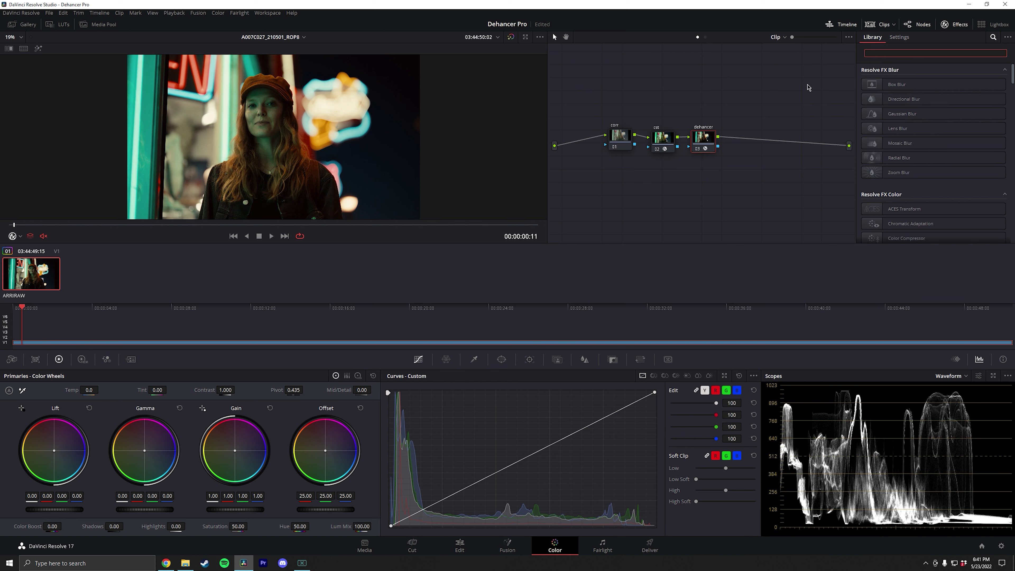
pyautogui.click(945, 25)
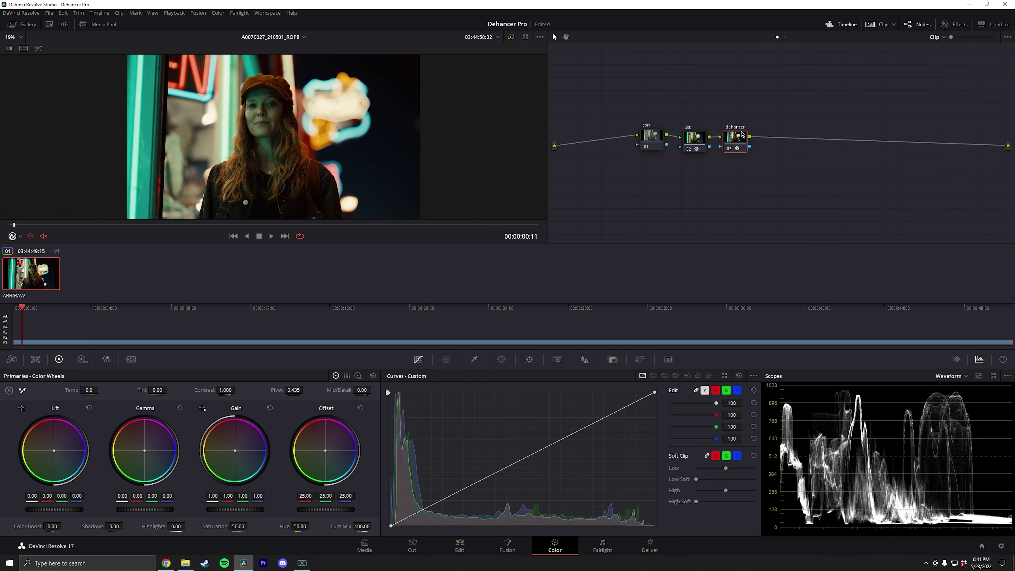
pyautogui.click(945, 24)
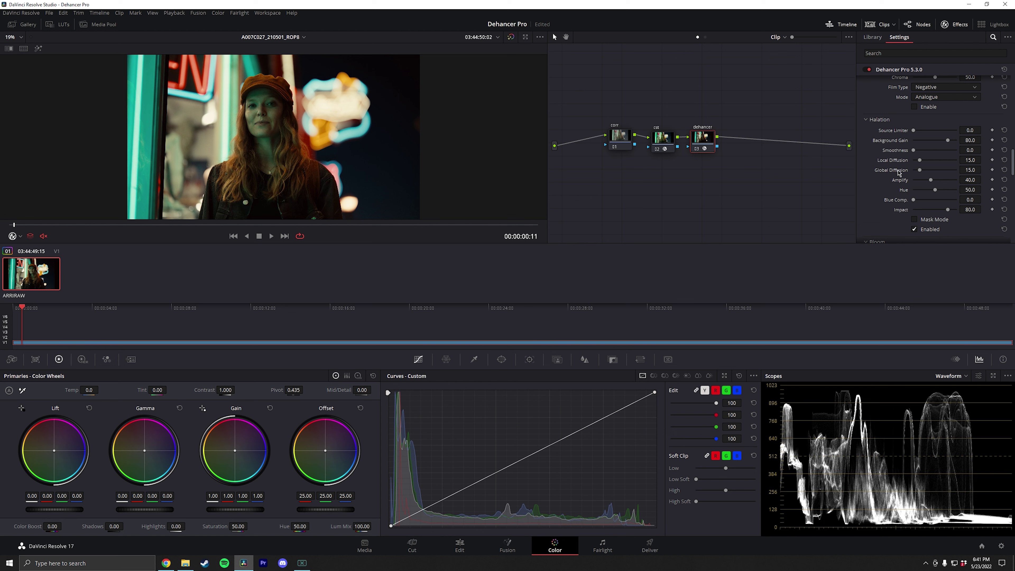
pyautogui.scroll(-5, 898, 171)
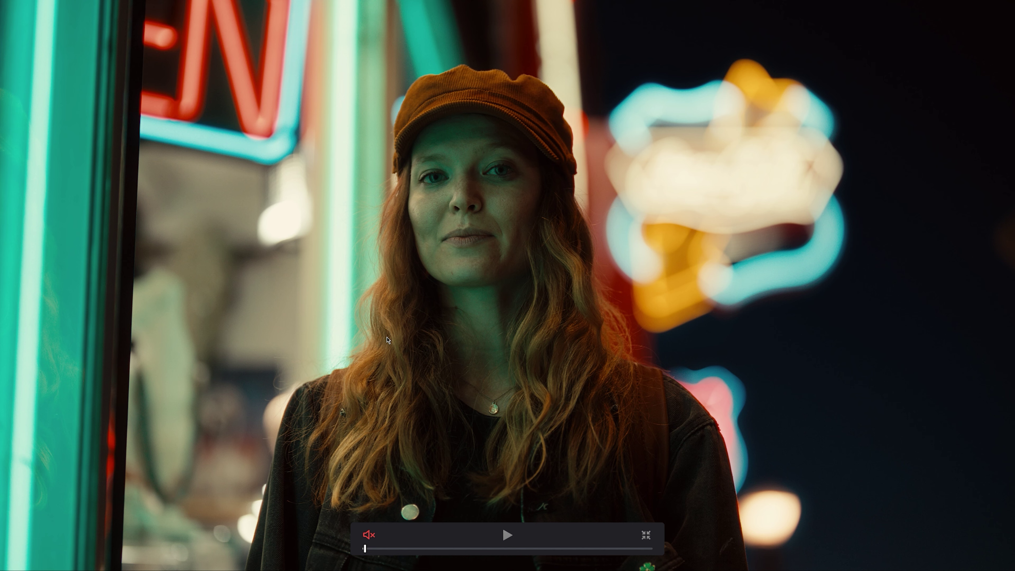
pyautogui.press('Escape')
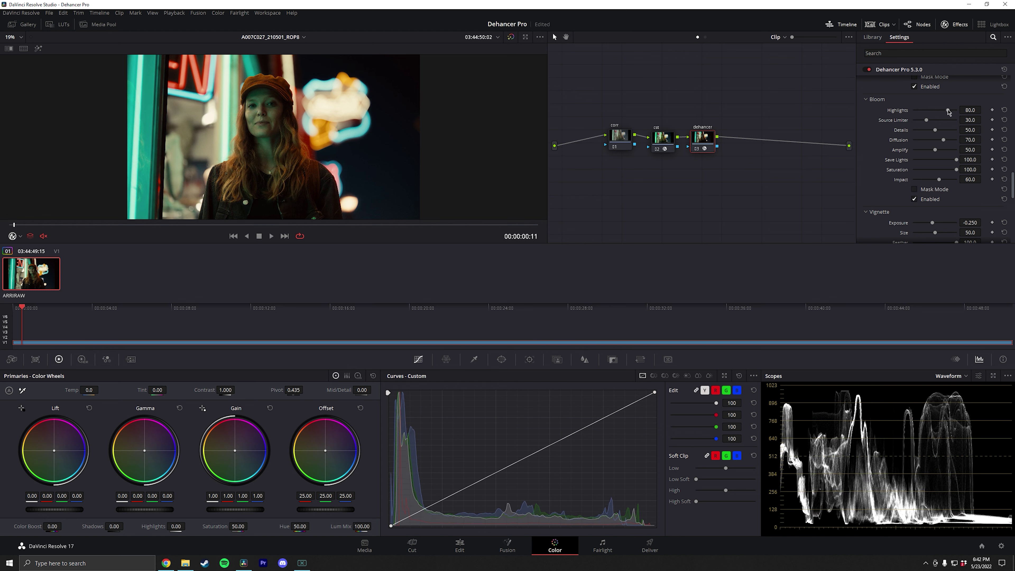
# - Enable Film Breath with Period 3 and preview it during playback
pyautogui.scroll(-2, 931, 152)
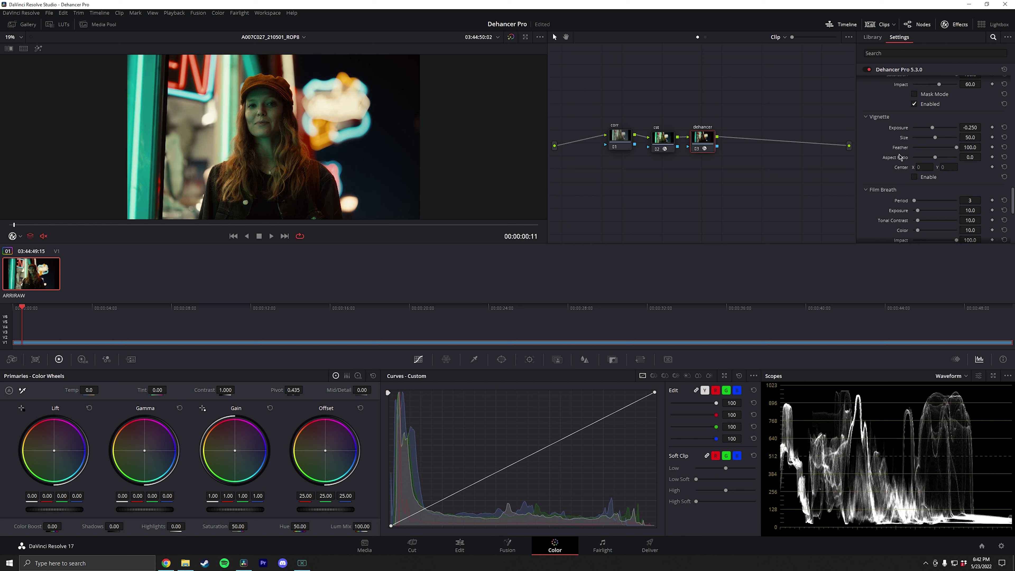
pyautogui.scroll(-1, 901, 160)
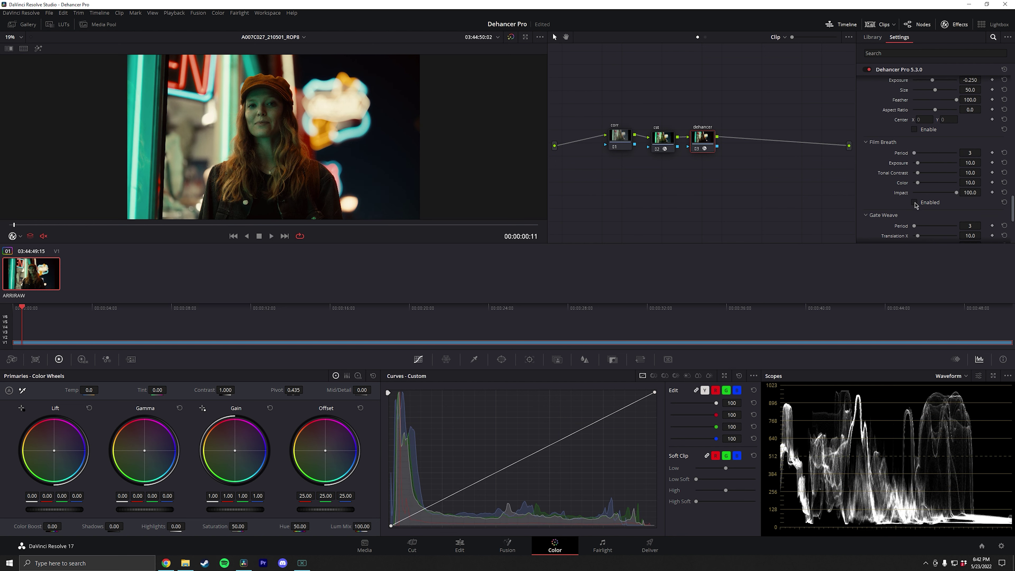
pyautogui.click(914, 202)
pyautogui.moveTo(914, 153); pyautogui.dragTo(941, 155)
pyautogui.press('space')
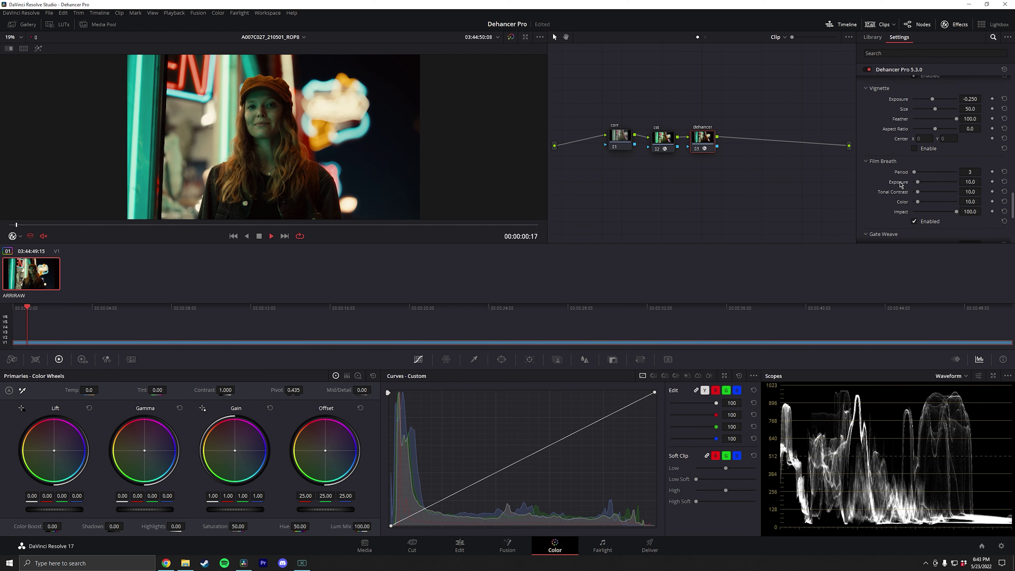
pyautogui.press('space')
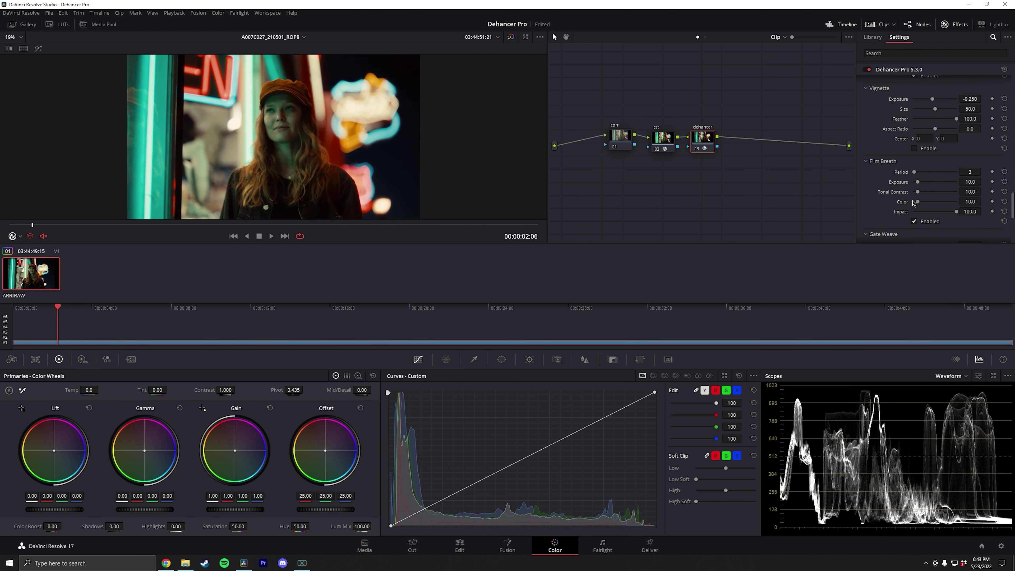
# - Raise Film Breath Exposure to 37.6 and Color to 50.5, then play back
pyautogui.moveTo(918, 204); pyautogui.dragTo(929, 182)
pyautogui.press('space')
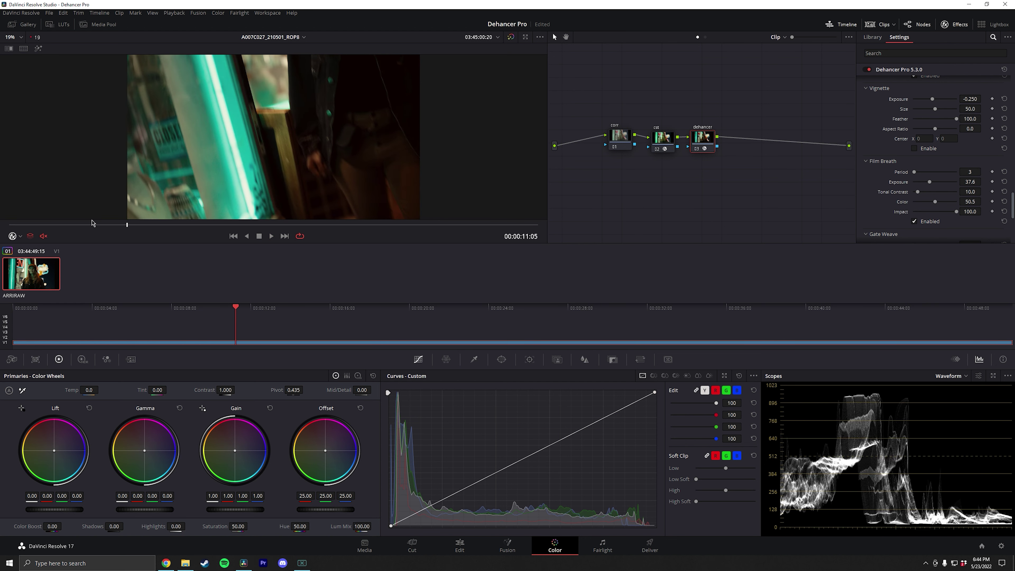
pyautogui.press('space')
pyautogui.moveTo(15, 228); pyautogui.dragTo(11, 225)
pyautogui.scroll(-1, 883, 187)
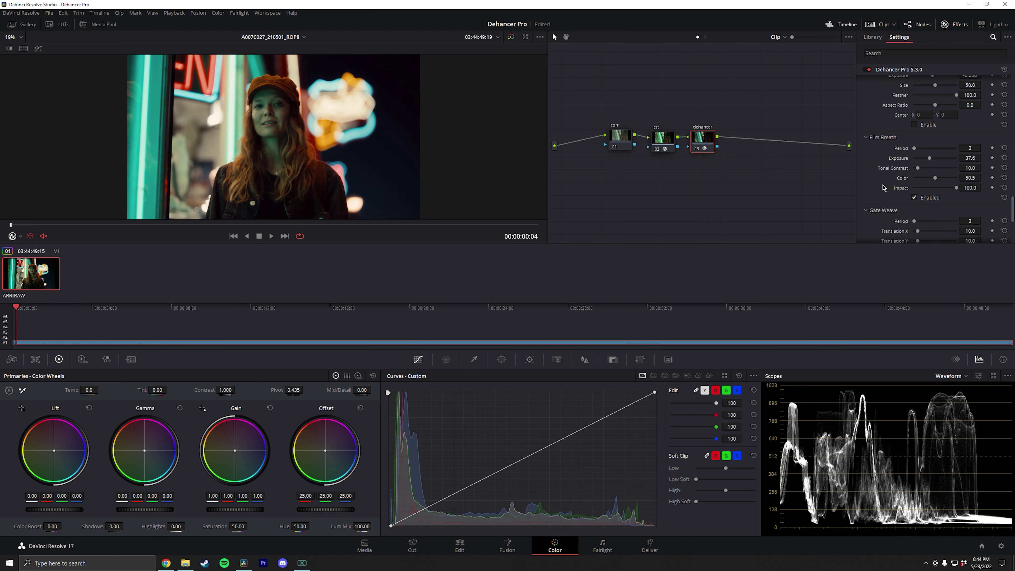
pyautogui.press('space')
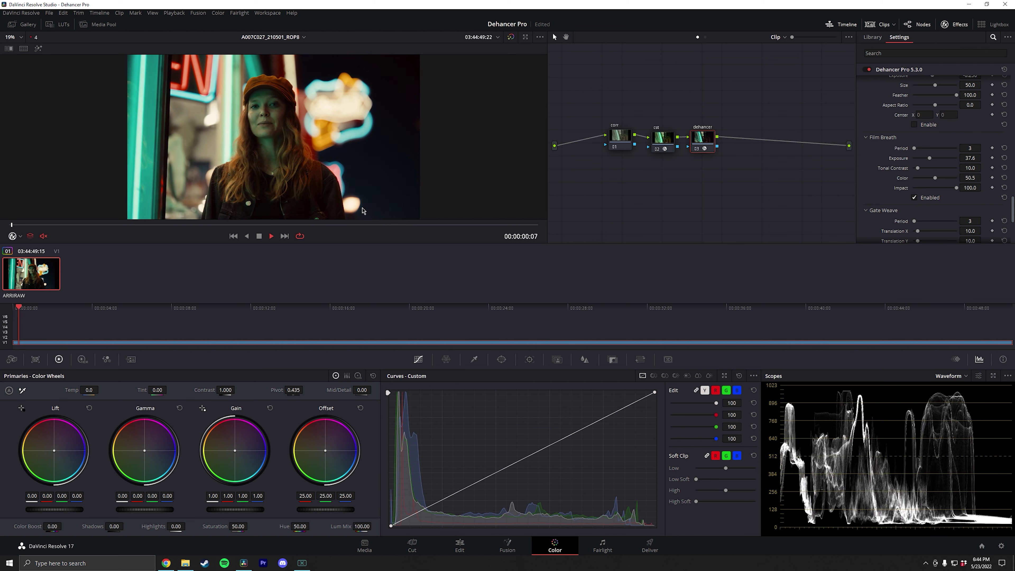
# - Turn off Film Breath and set the Gate Weave Period to 36
pyautogui.click(913, 197)
pyautogui.scroll(-3, 902, 192)
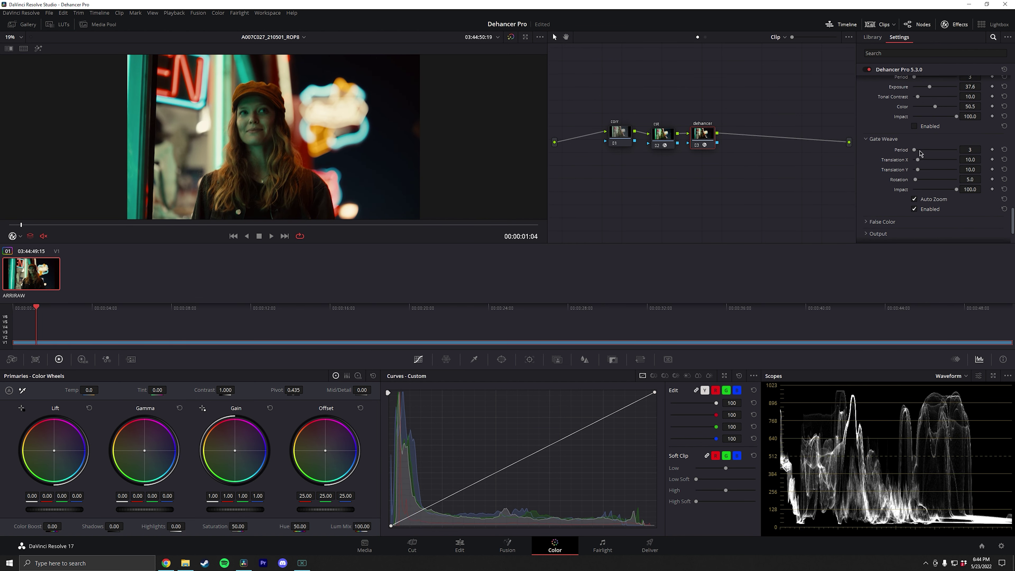
pyautogui.moveTo(914, 149); pyautogui.dragTo(942, 151)
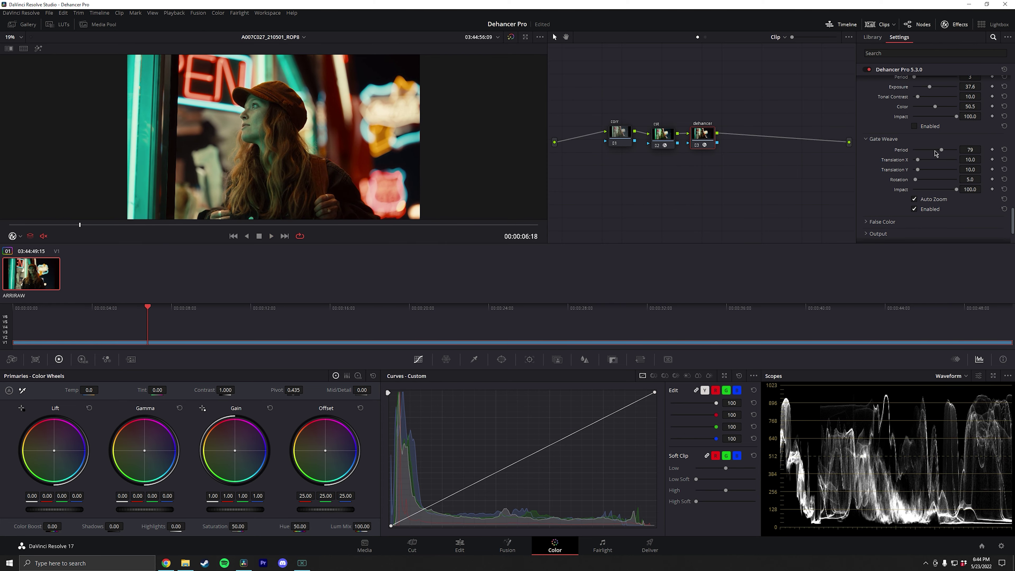
pyautogui.moveTo(944, 152)
pyautogui.mouseDown()
pyautogui.moveTo(954, 154)
pyautogui.moveTo(926, 152)
pyautogui.mouseUp()
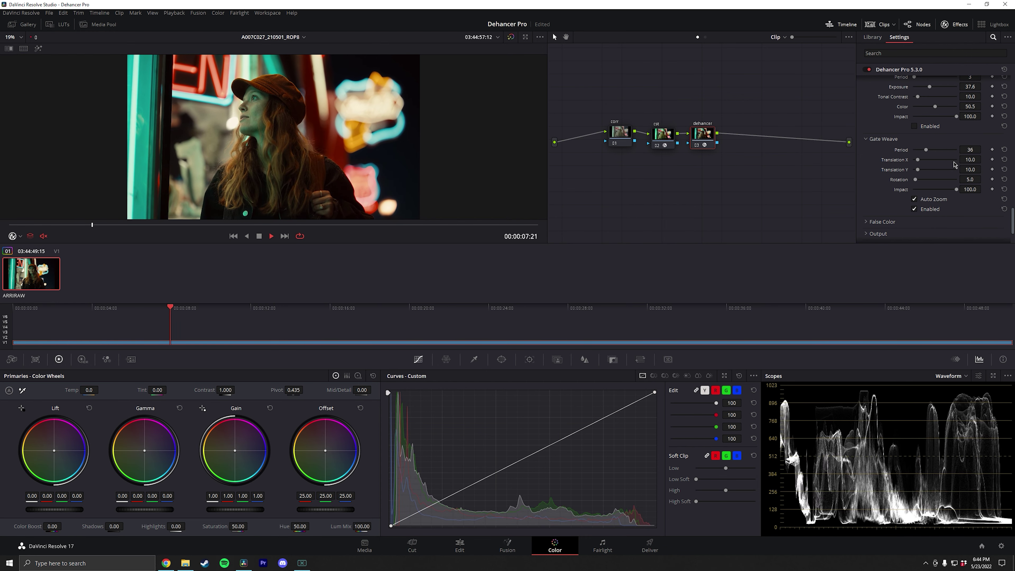
pyautogui.press('space')
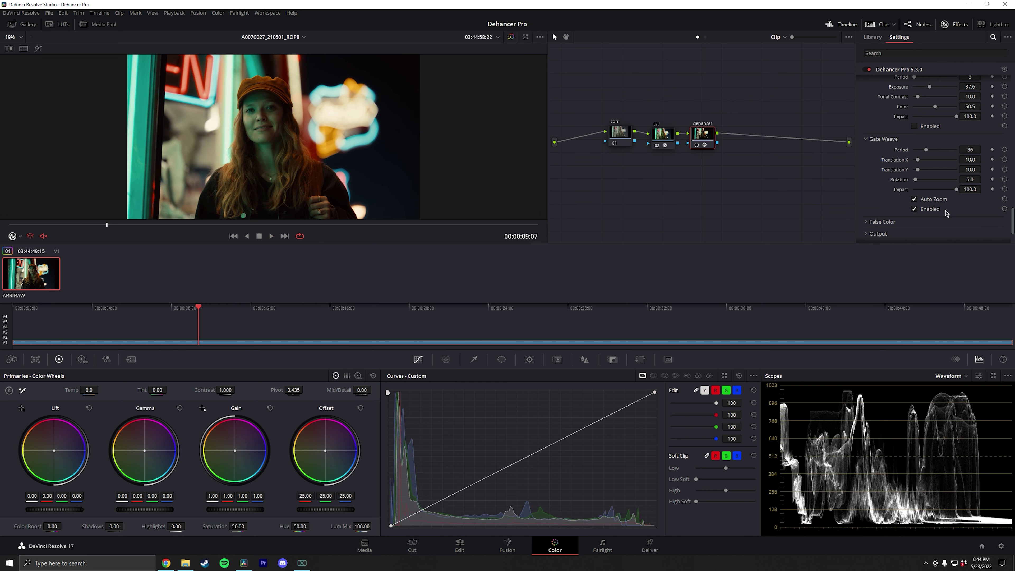
# - Switch Gate Weave off, leaving its Period at 36
pyautogui.click(914, 209)
pyautogui.scroll(-2, 900, 206)
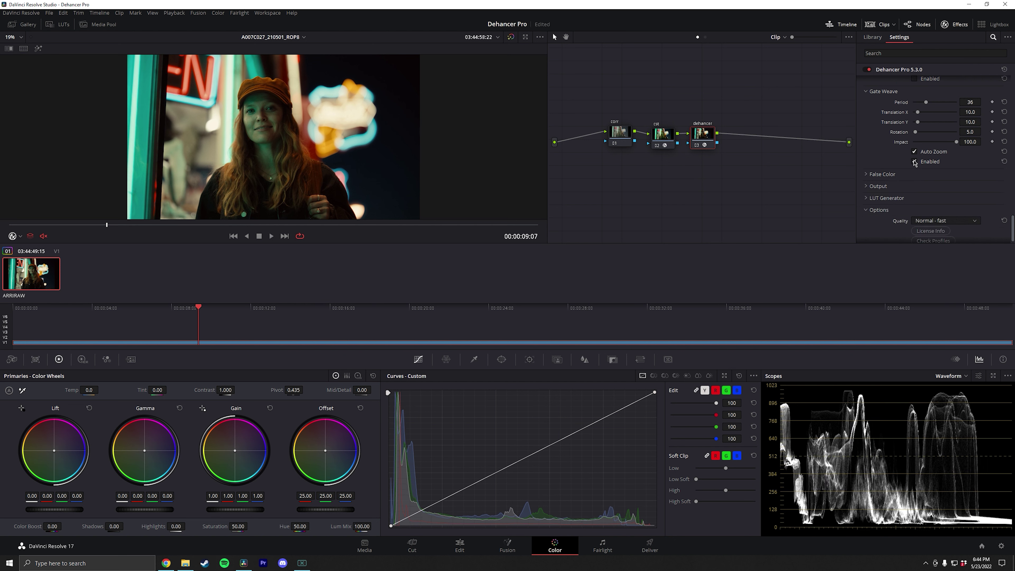
pyautogui.click(915, 161)
# - Set input Temperature Comp. to 11.9 and Tint Comp. to 6.4, then add serial node 04
pyautogui.click(868, 174)
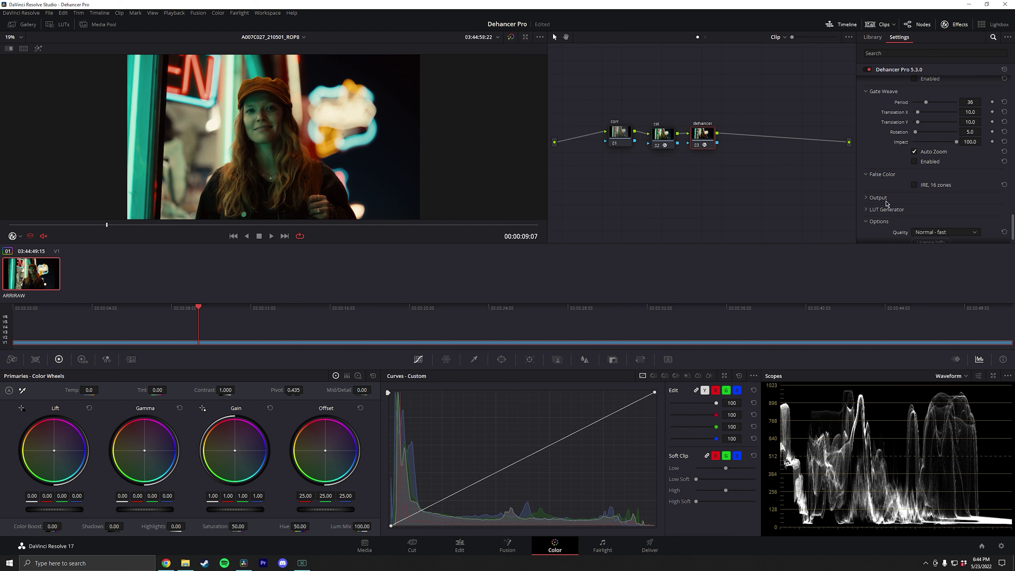
pyautogui.scroll(-1, 889, 205)
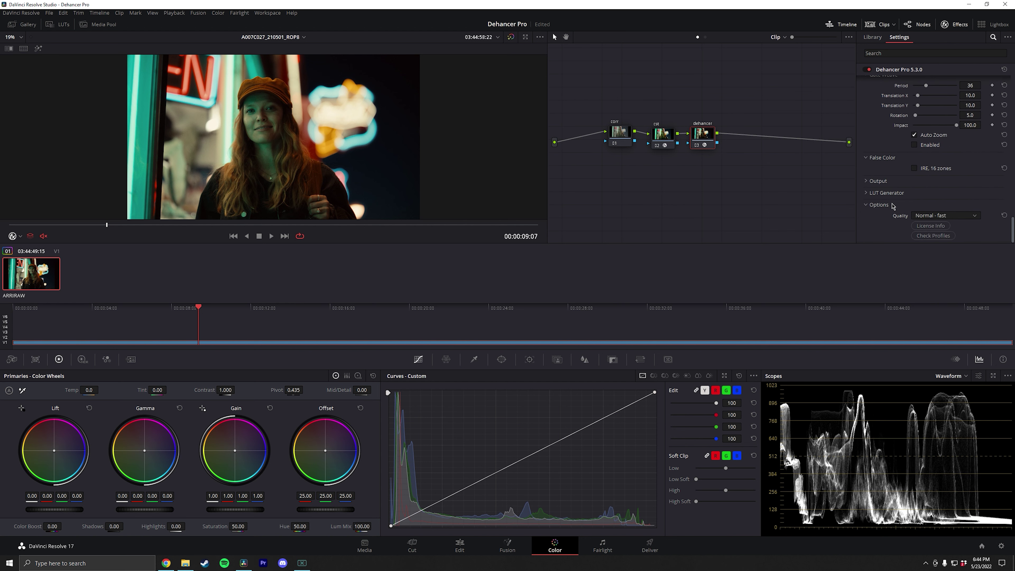
pyautogui.scroll(20, 893, 205)
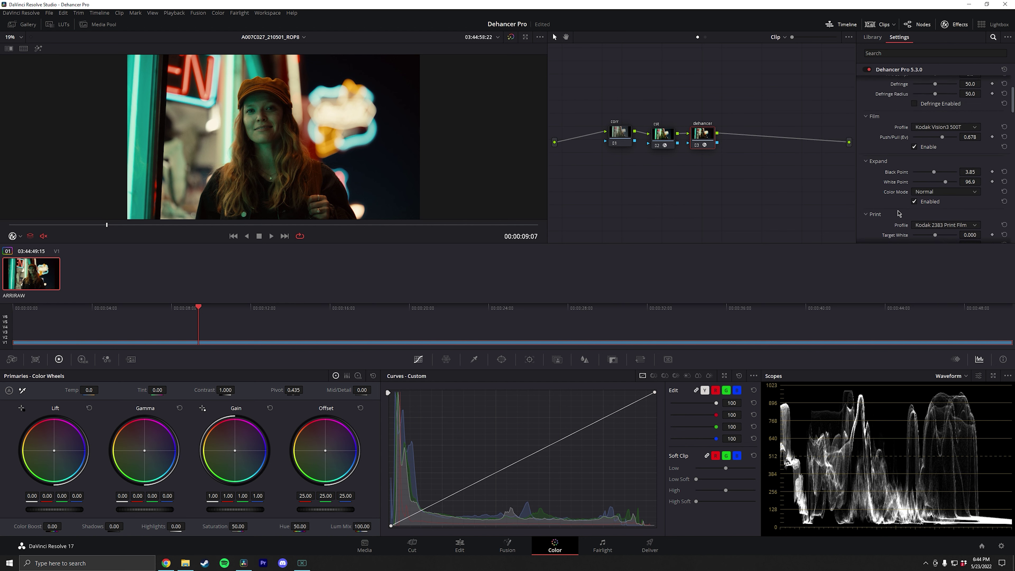
pyautogui.scroll(4, 899, 214)
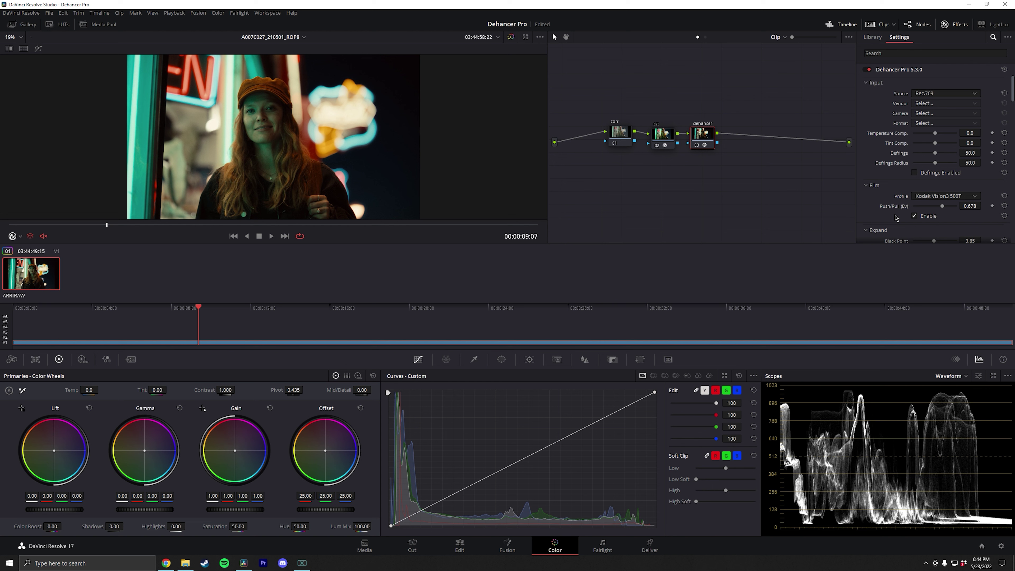
pyautogui.moveTo(930, 135)
pyautogui.mouseDown()
pyautogui.moveTo(942, 136)
pyautogui.moveTo(936, 143)
pyautogui.mouseUp()
pyautogui.click(937, 143)
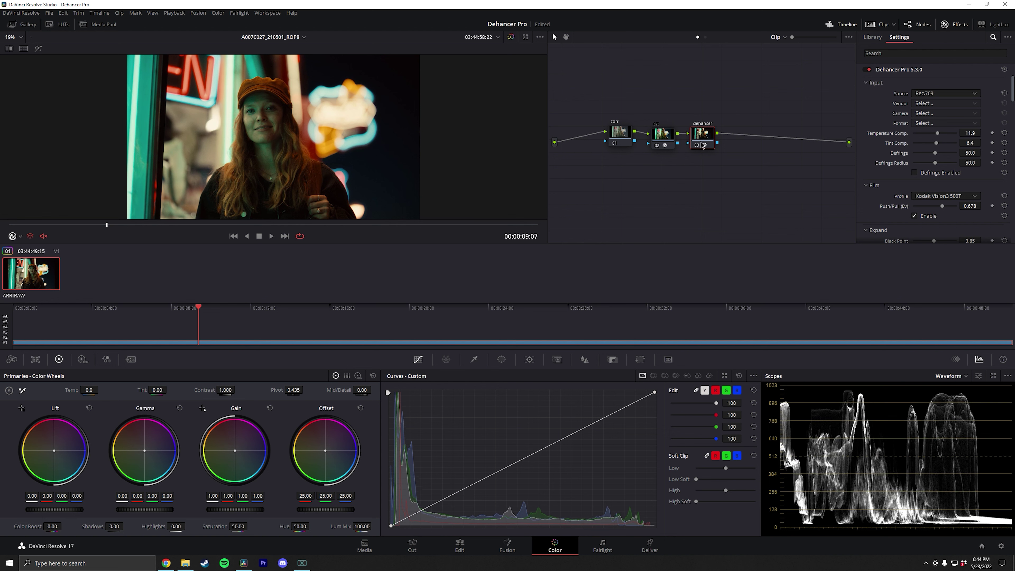
pyautogui.hotkey('alt', 's')
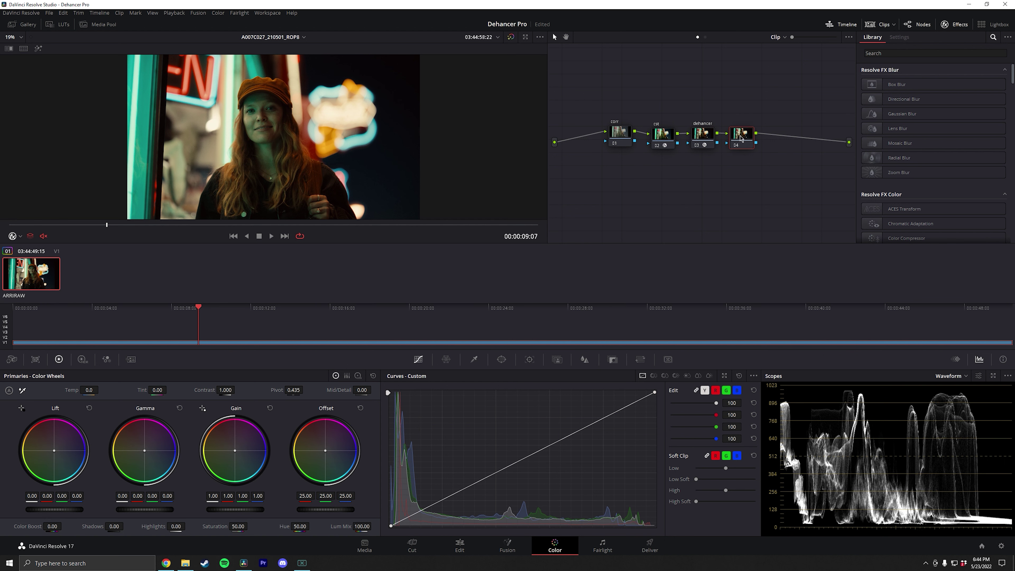
# - Undo node 04, close the Effects panel, select dehancer, and open the Window palette
pyautogui.hotkey('ctrl', 'z')
pyautogui.click(957, 24)
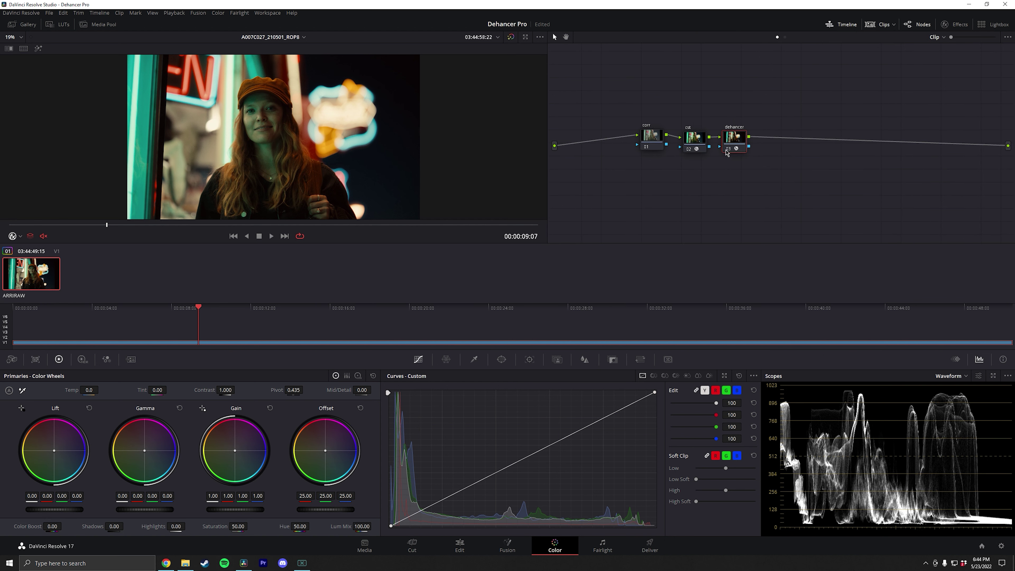
pyautogui.moveTo(726, 153); pyautogui.dragTo(745, 138)
pyautogui.click(741, 138)
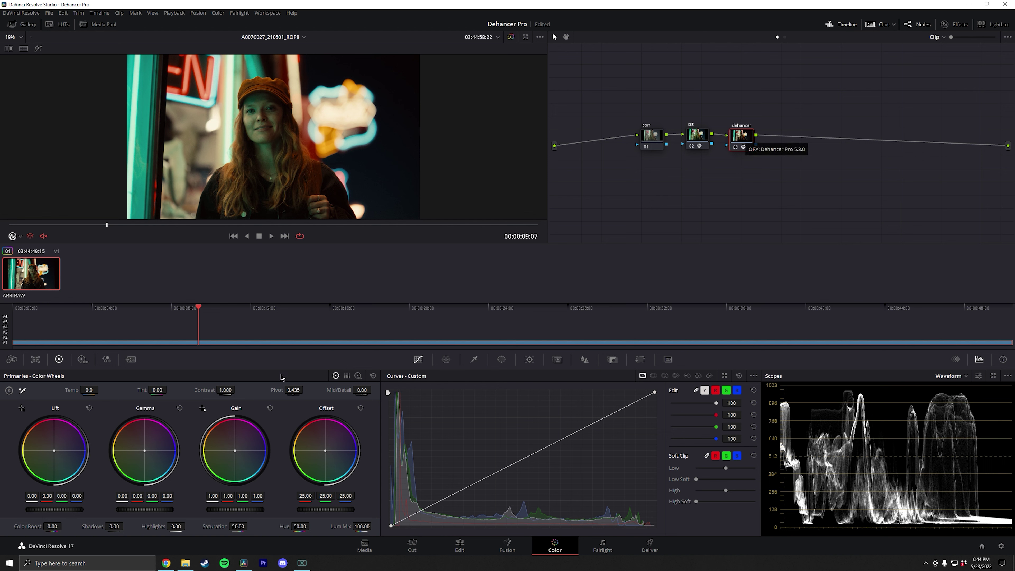
pyautogui.hotkey('alt', 'w')
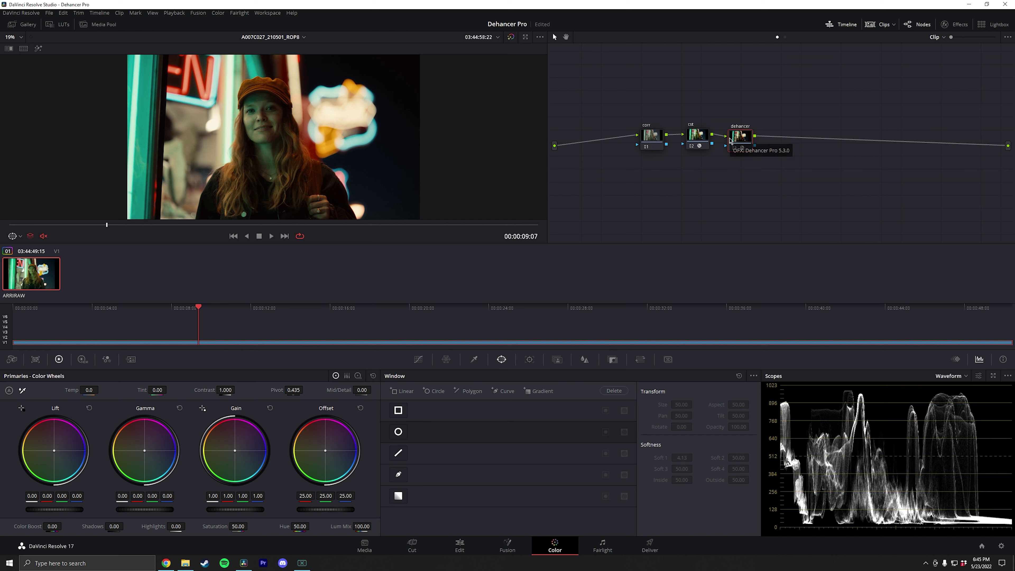